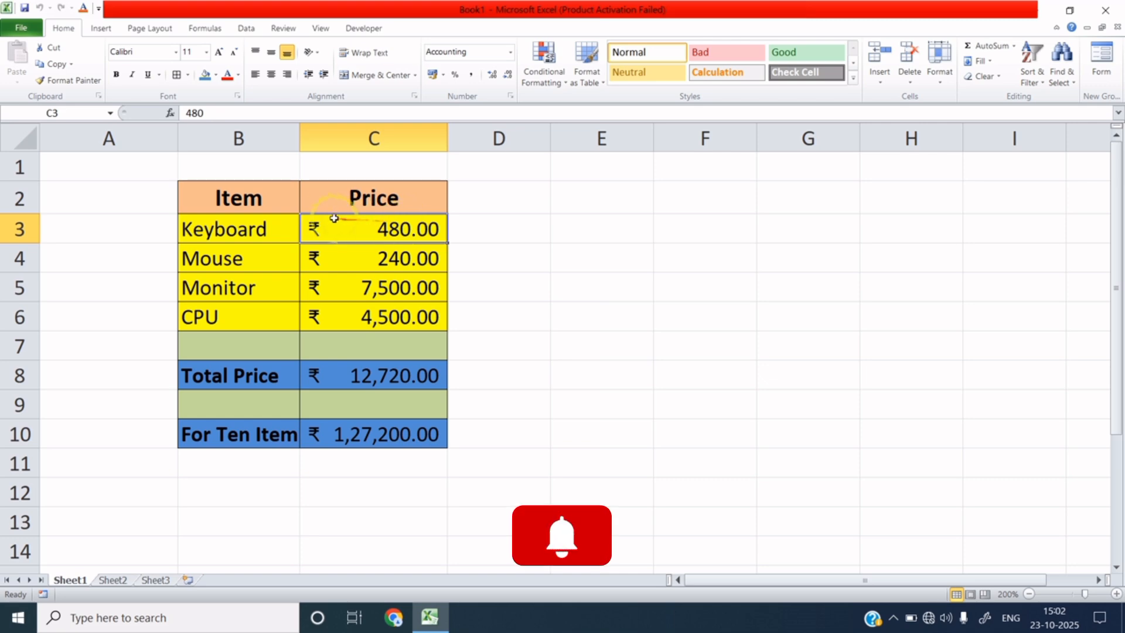
# Step: Review the item and price table, including the Total Price and For Ten Item formulas
pyautogui.moveTo(239, 198); pyautogui.dragTo(398, 439)
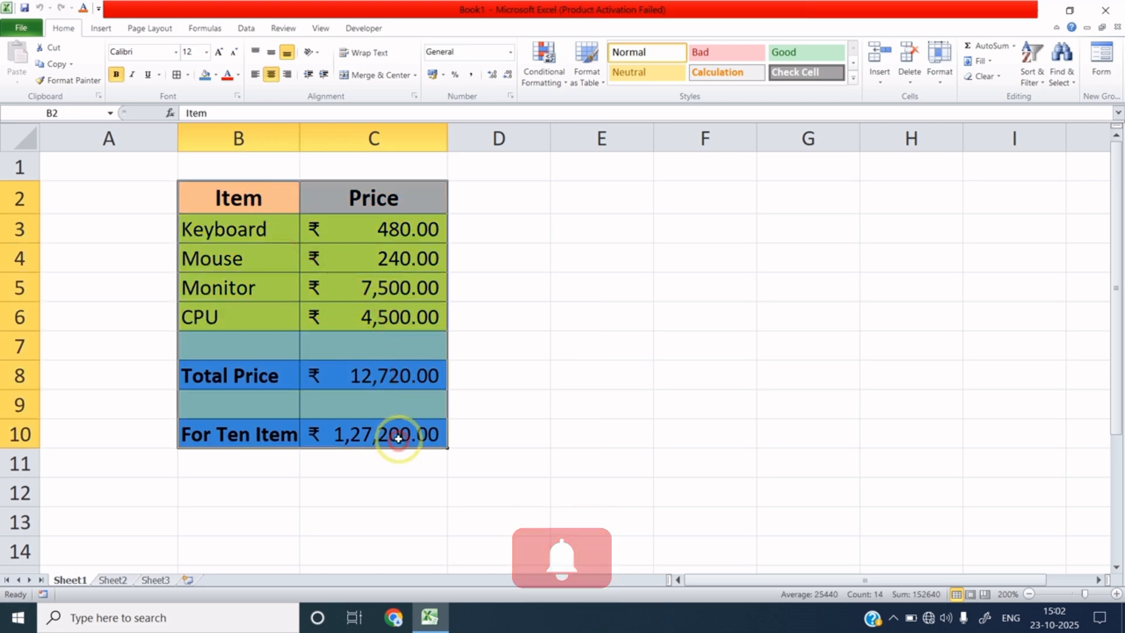
pyautogui.click(393, 228)
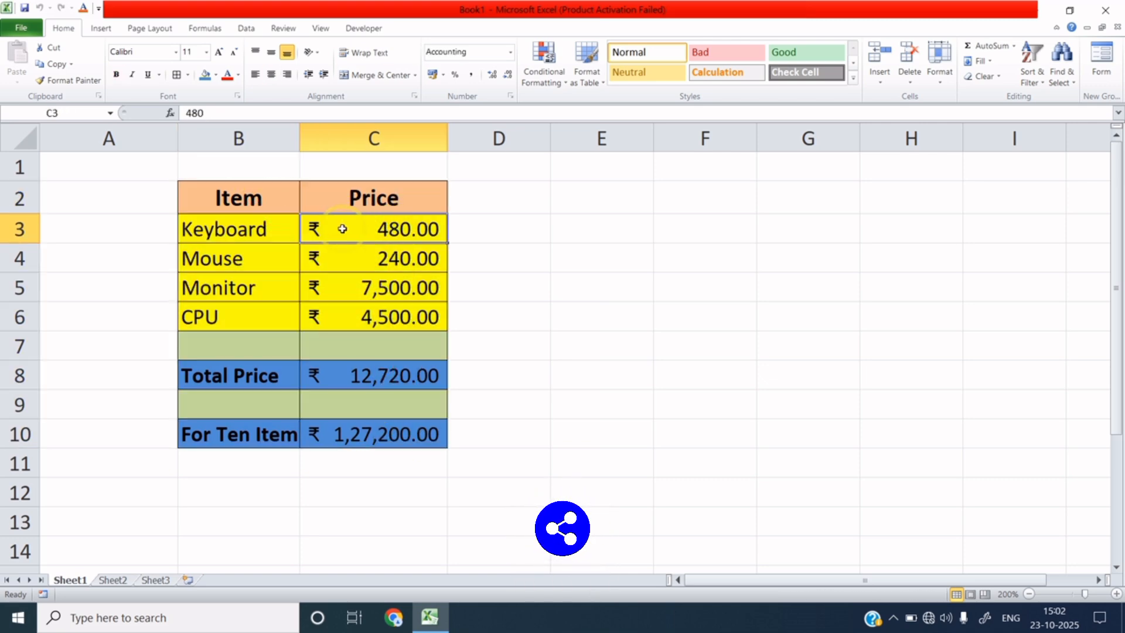
pyautogui.moveTo(213, 227); pyautogui.dragTo(302, 316)
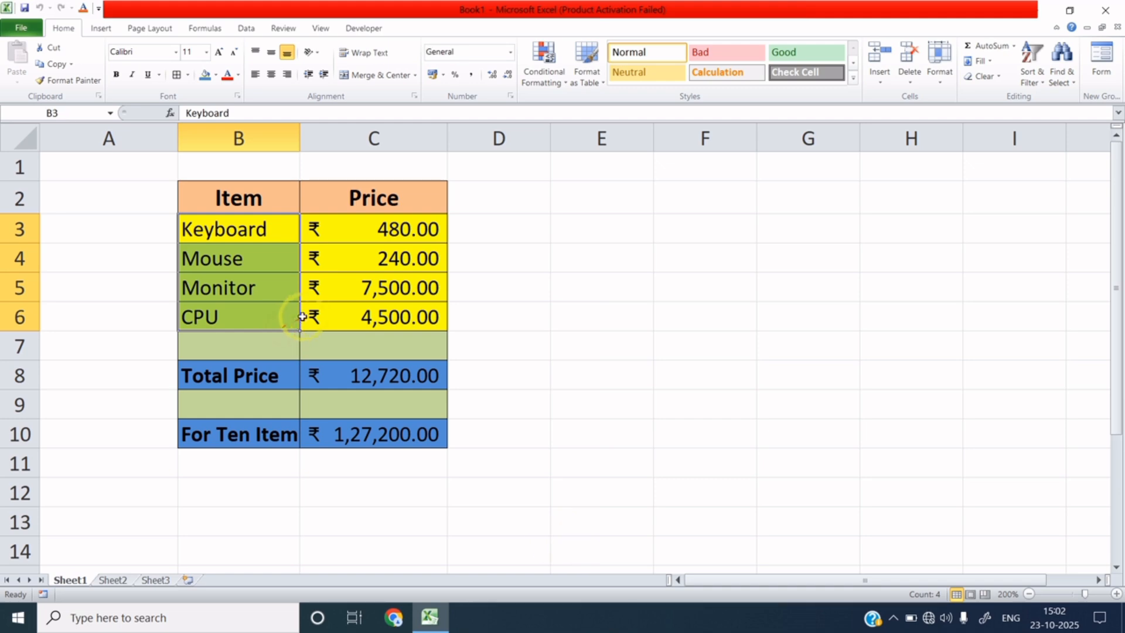
pyautogui.moveTo(381, 229); pyautogui.dragTo(405, 320)
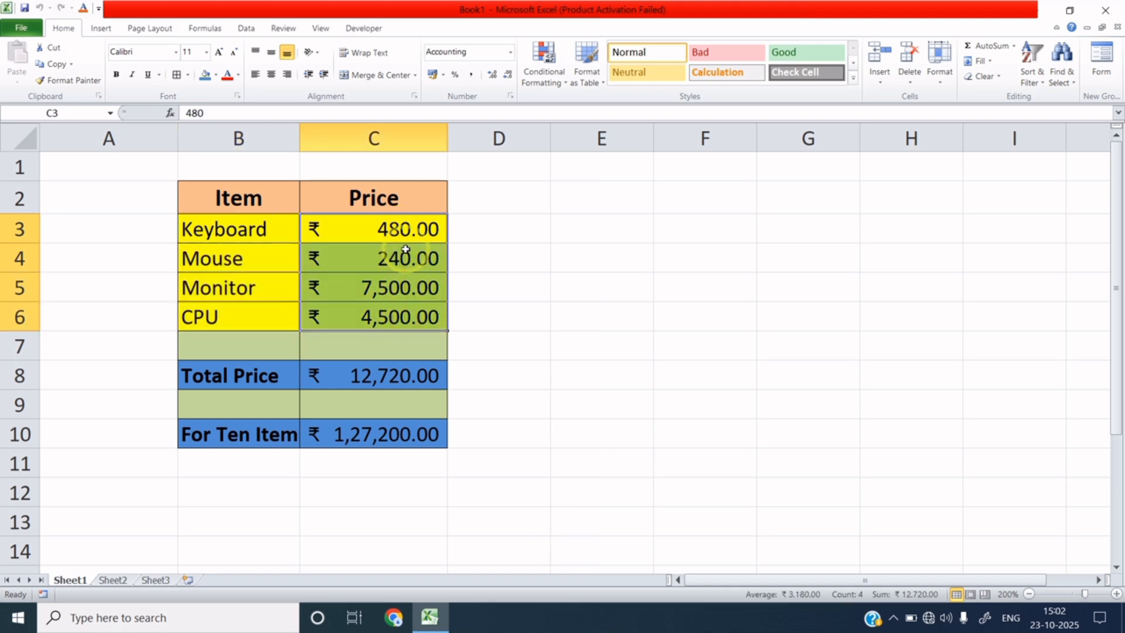
pyautogui.click(404, 377)
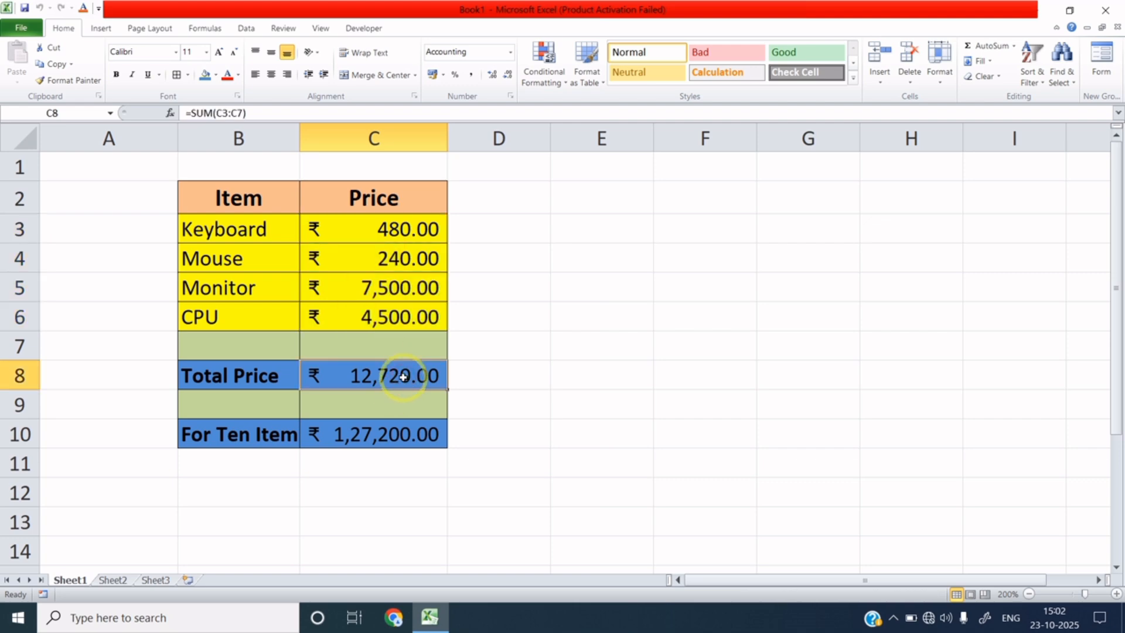
pyautogui.click(410, 434)
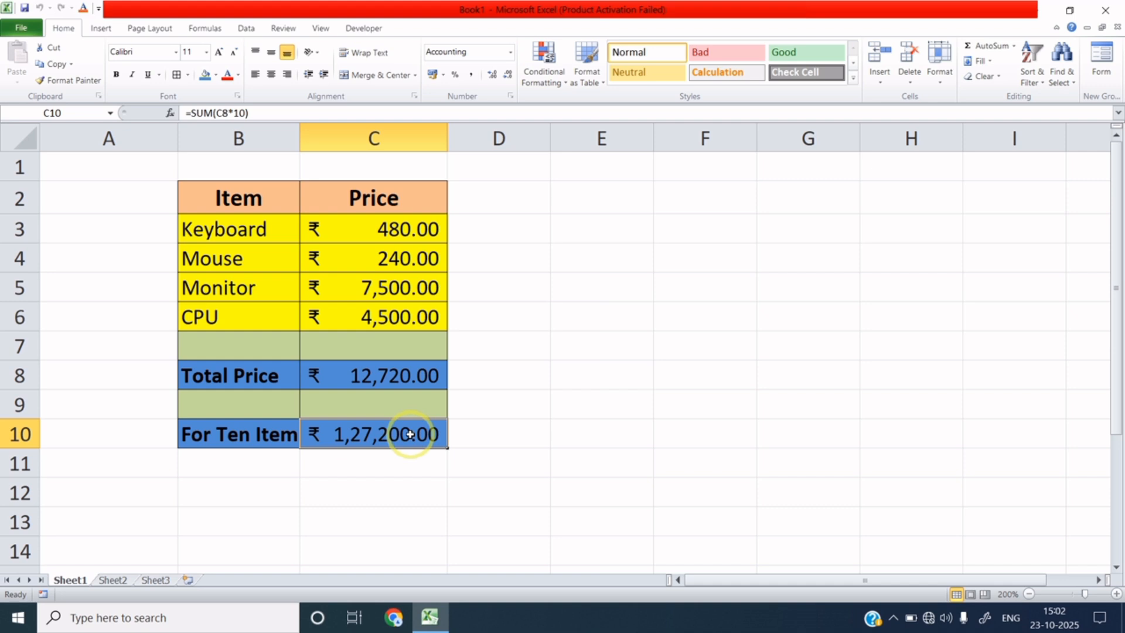
pyautogui.click(285, 229)
pyautogui.click(393, 233)
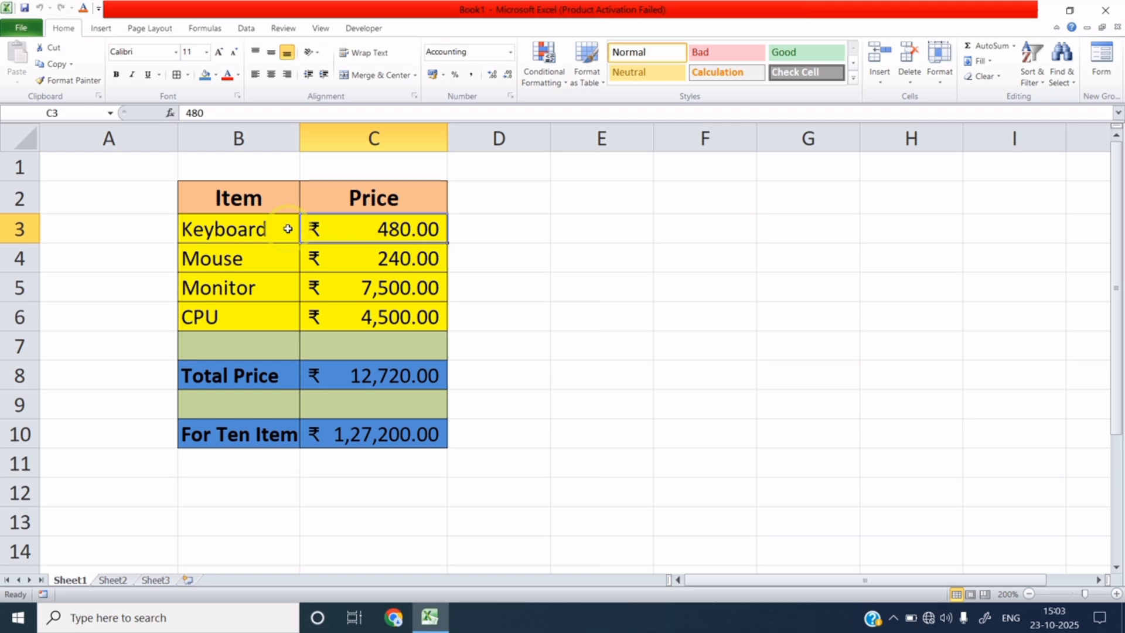
pyautogui.click(369, 443)
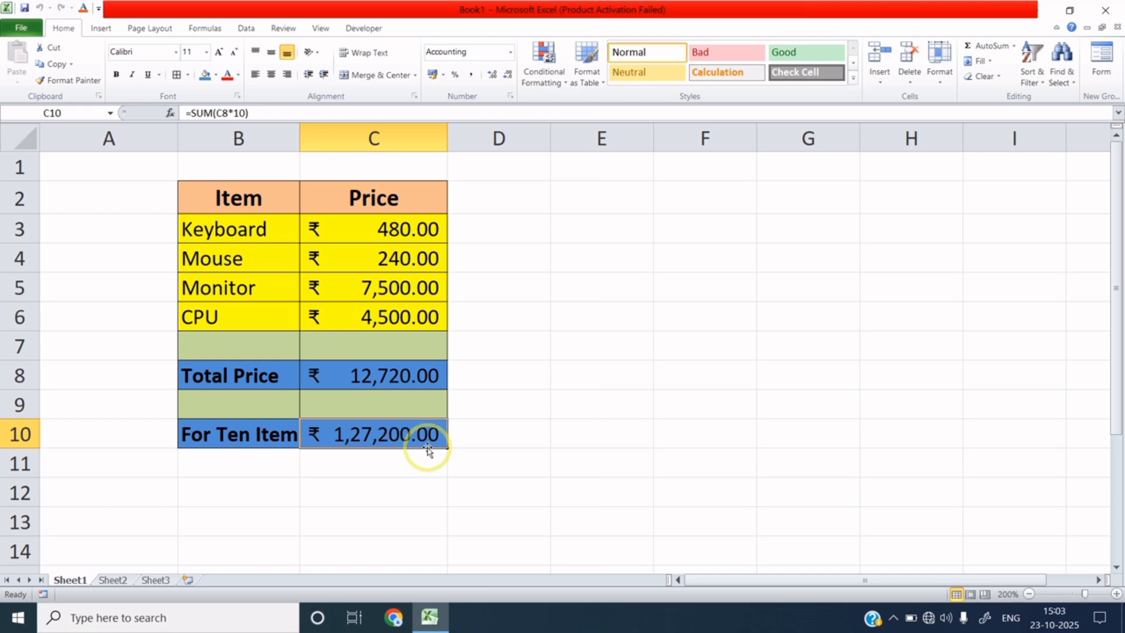
# Step: Select the prices C3:C6 and open Scenario Manager from What-If Analysis
pyautogui.doubleClick(421, 226)
pyautogui.click(422, 284)
pyautogui.click(406, 230)
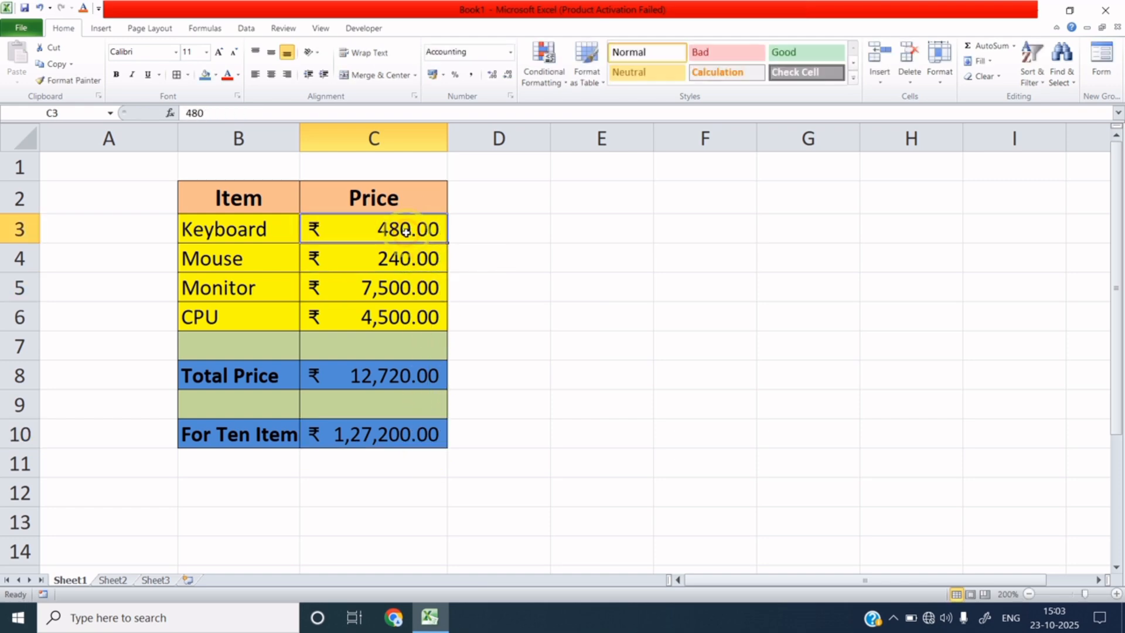
pyautogui.moveTo(406, 230); pyautogui.dragTo(406, 316)
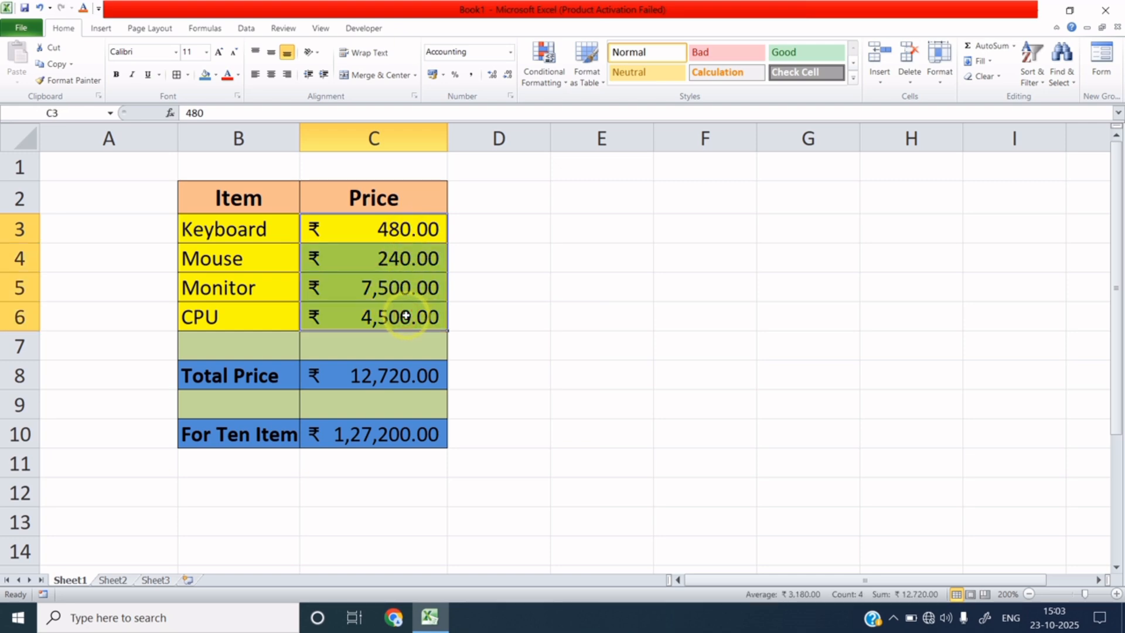
pyautogui.click(246, 28)
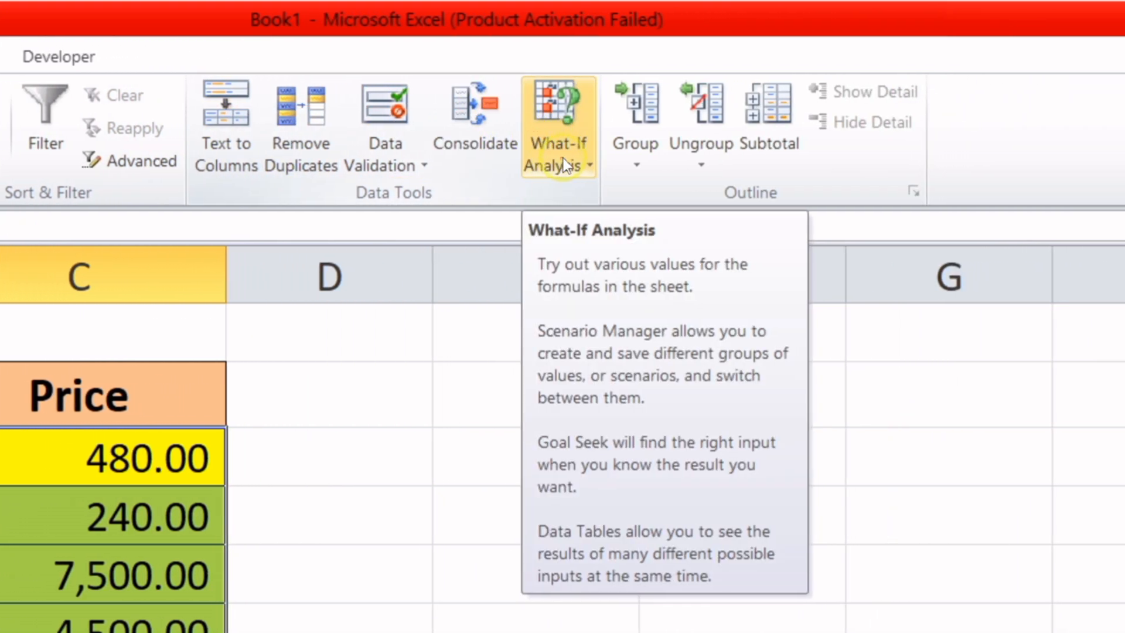
pyautogui.click(562, 157)
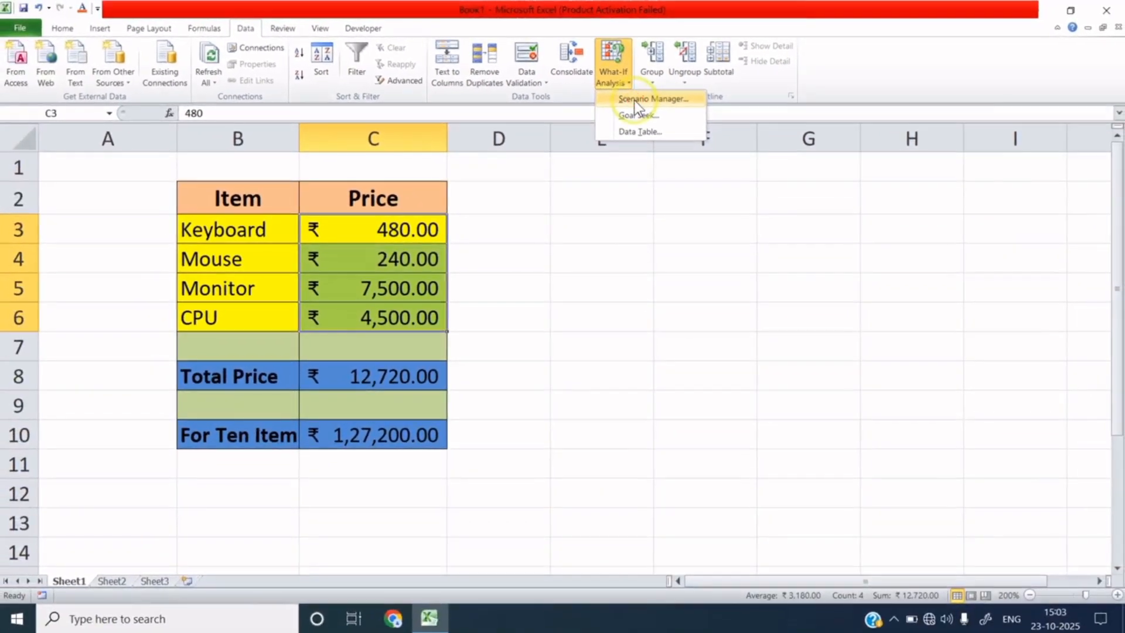
pyautogui.click(565, 199)
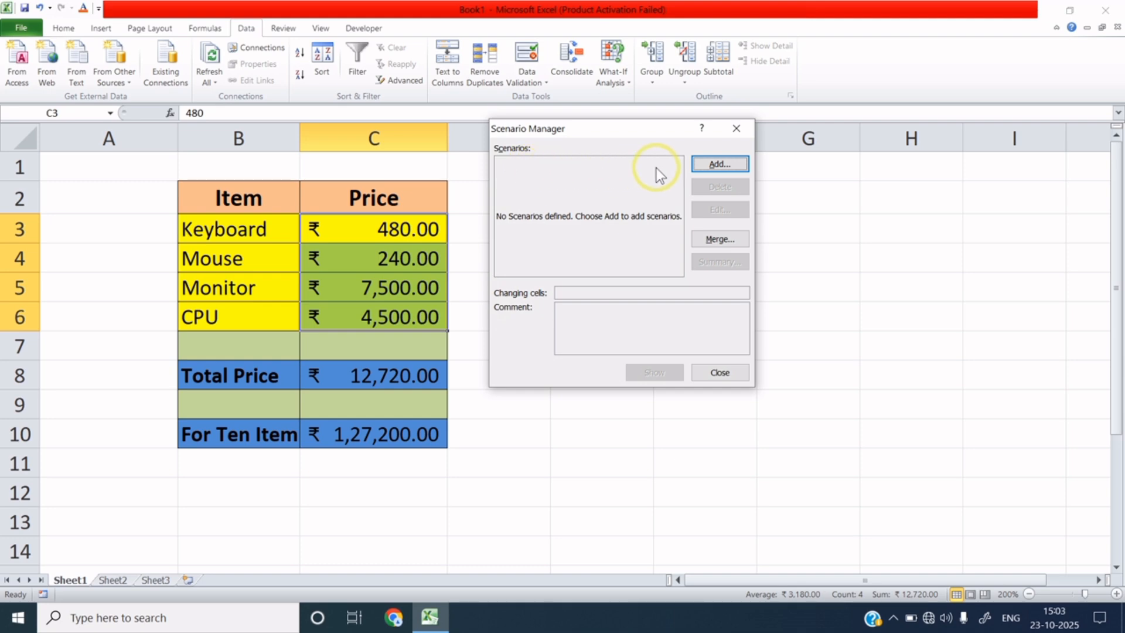
# Step: Add a new scenario and name it Low Price
pyautogui.click(713, 165)
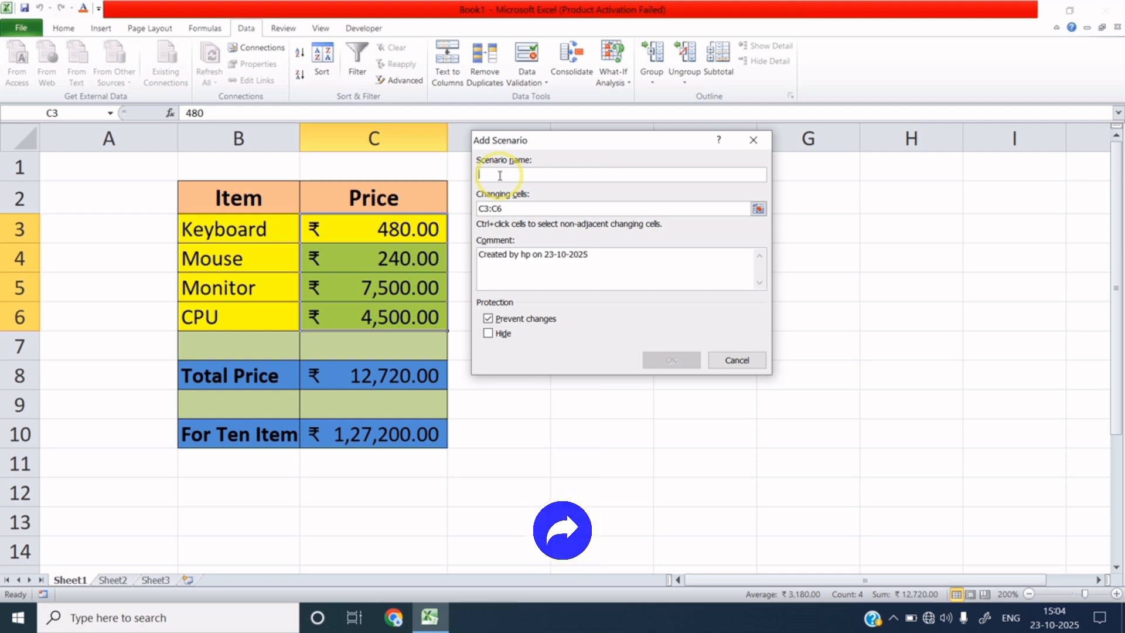
pyautogui.write('Low')
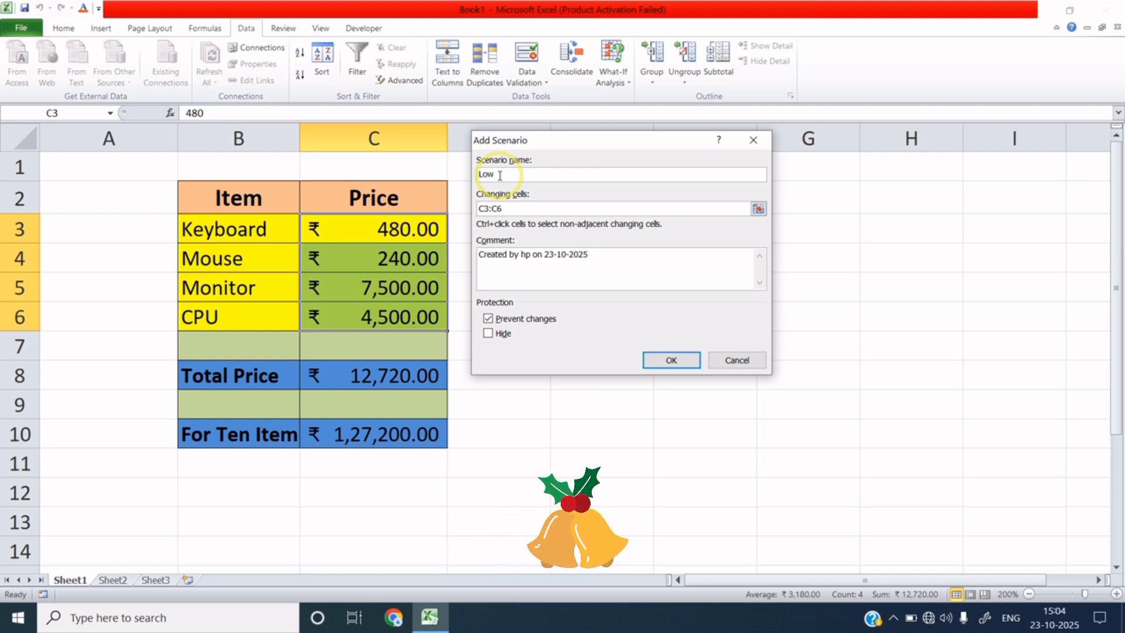
pyautogui.write(' Price')
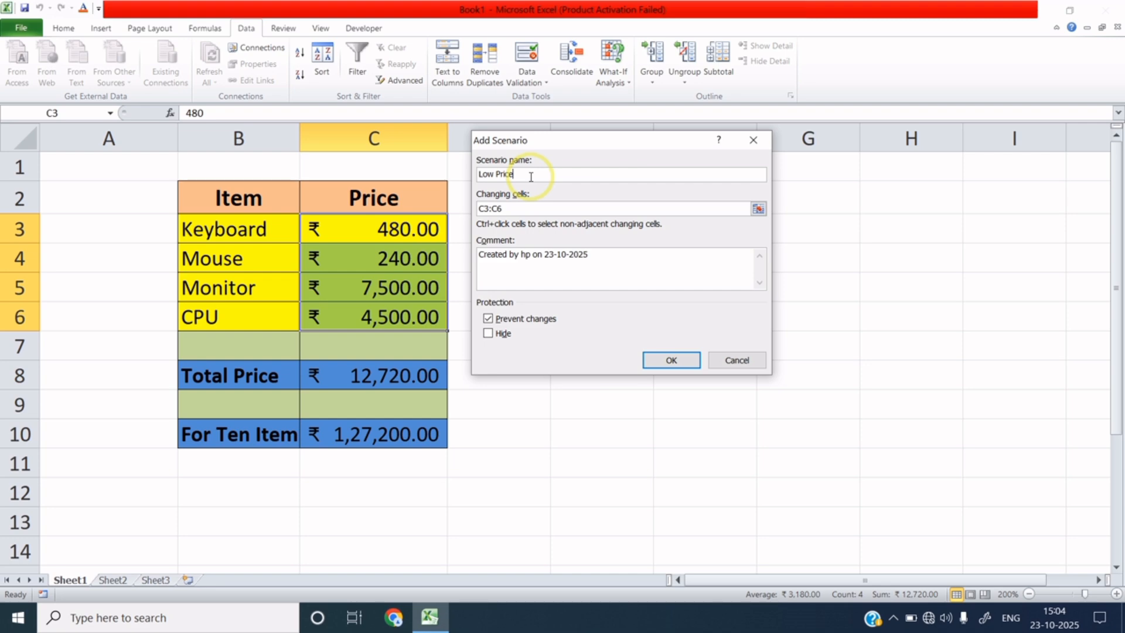
# Step: Confirm the Low Price scenario setup and enter 400 for C3 and 200 for C4
pyautogui.click(669, 360)
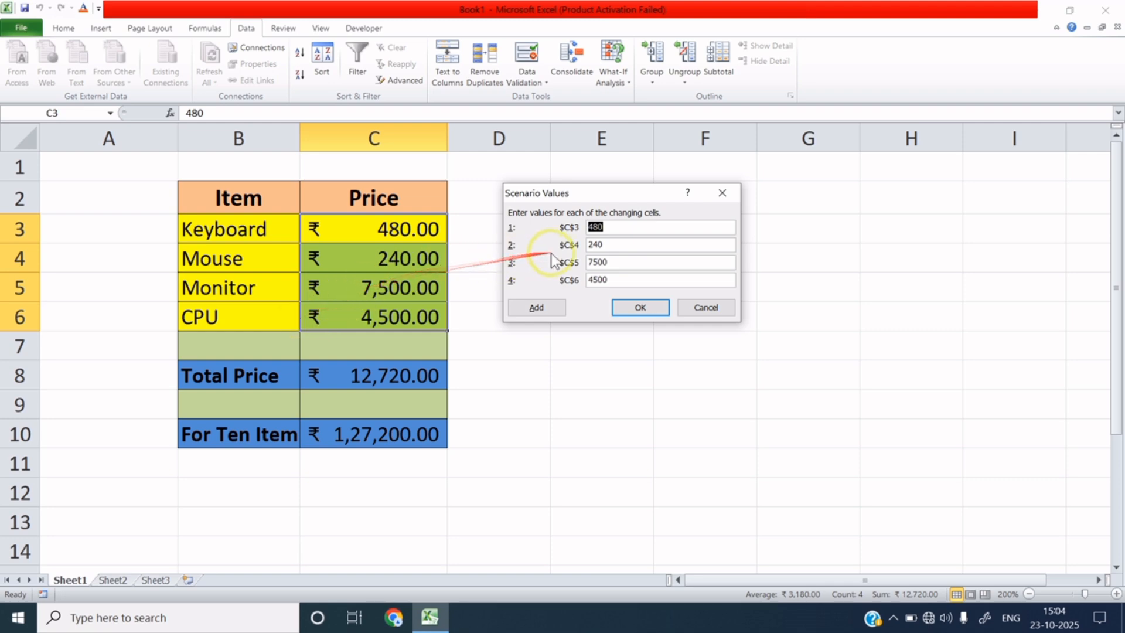
pyautogui.click(611, 225)
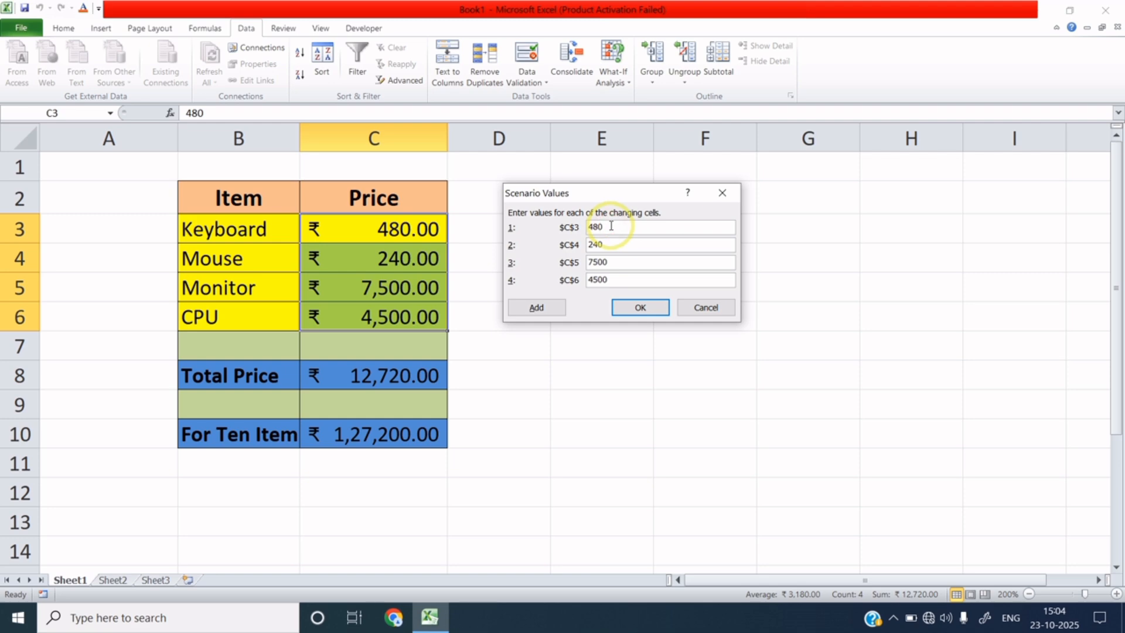
pyautogui.press('BackSpace')
pyautogui.press('BackSpace')
pyautogui.press('BackSpace')
pyautogui.write('400')
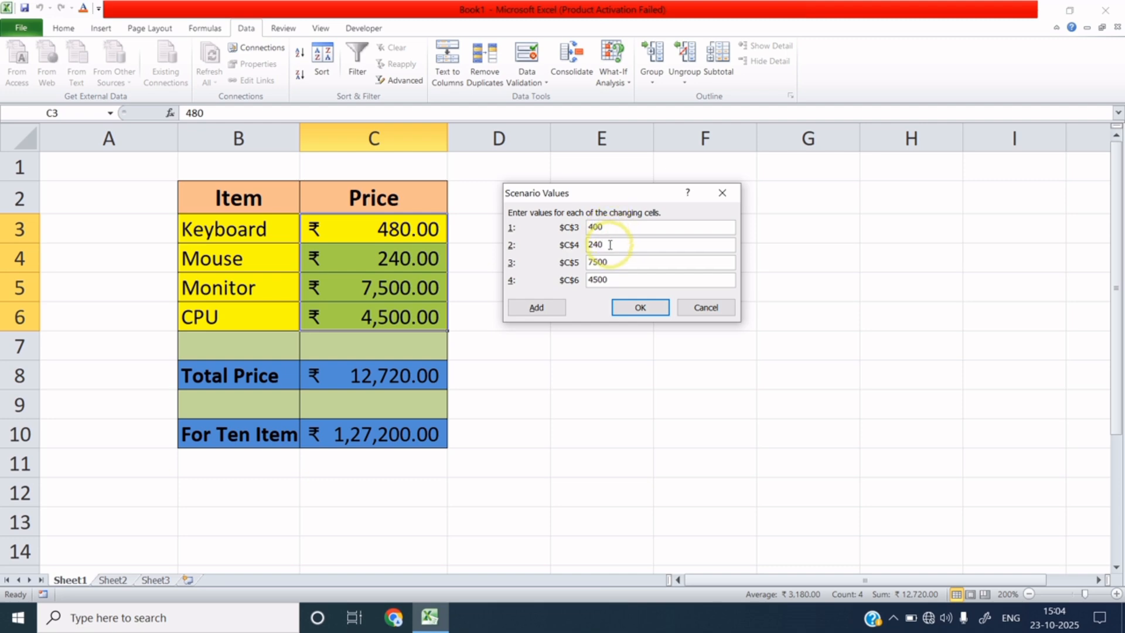
pyautogui.press('BackSpace')
pyautogui.press('BackSpace')
pyautogui.press('BackSpace')
pyautogui.write('200')
# Step: Enter 7000 for C5 and 4000 for C6, then save the Low Price scenario
pyautogui.click(616, 260)
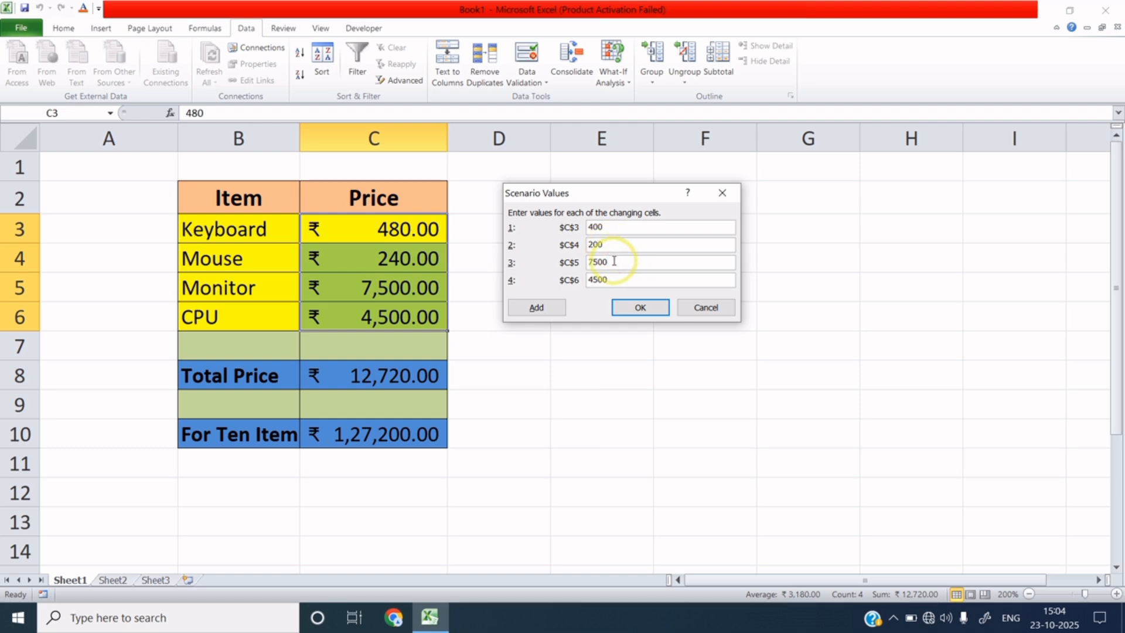
pyautogui.press('BackSpace')
pyautogui.press('BackSpace')
pyautogui.press('BackSpace')
pyautogui.press('BackSpace')
pyautogui.write('7000')
pyautogui.click(616, 280)
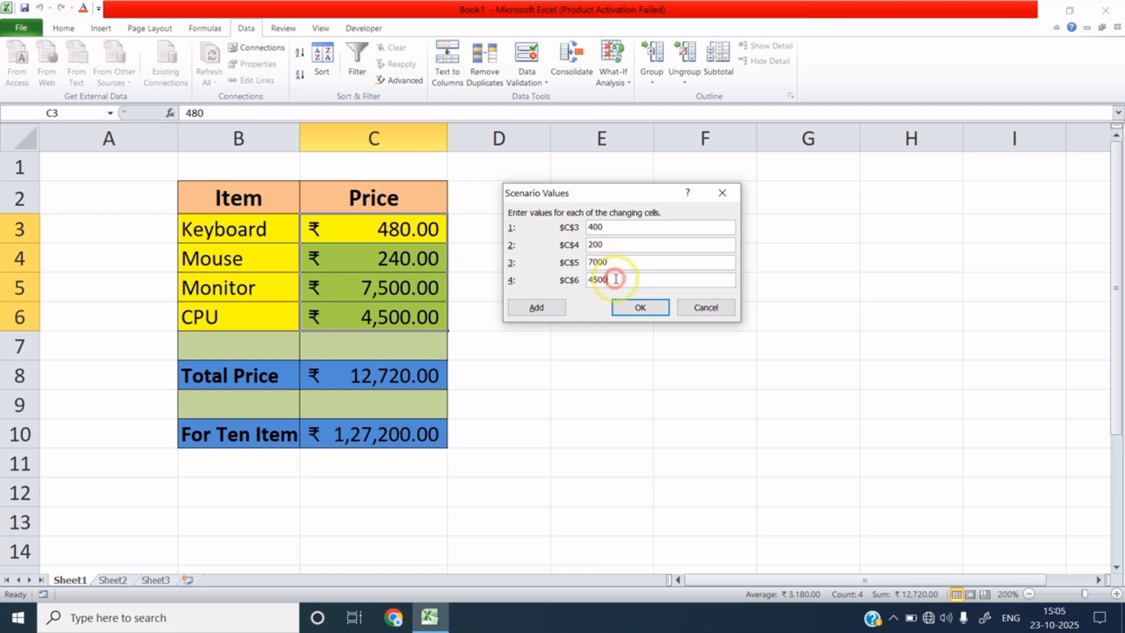
pyautogui.press('BackSpace')
pyautogui.press('BackSpace')
pyautogui.press('BackSpace')
pyautogui.write('000')
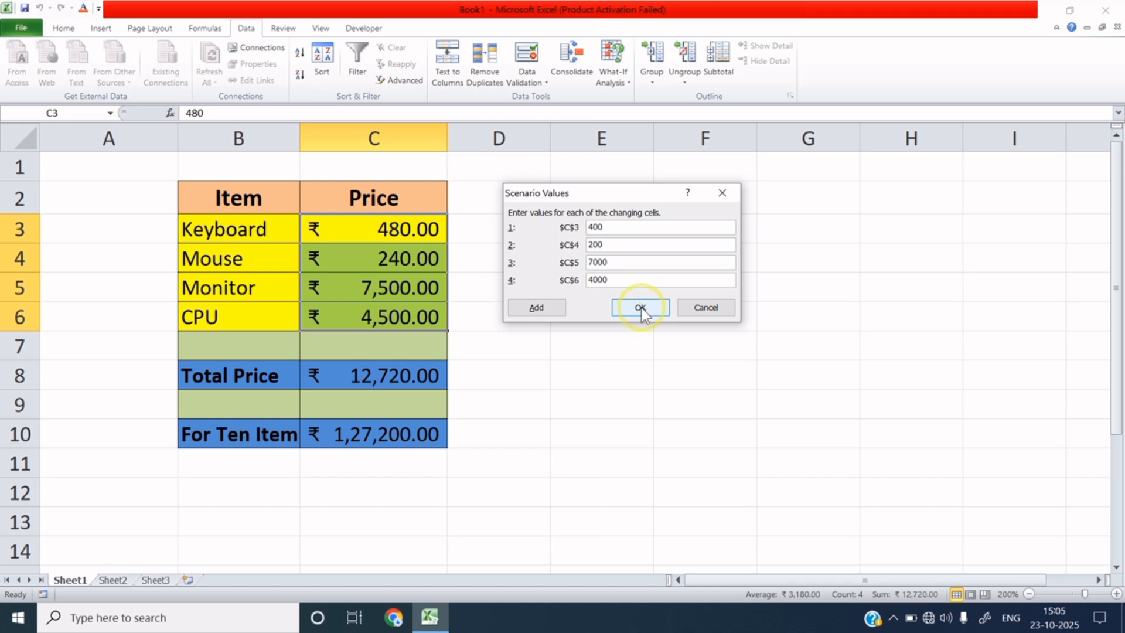
pyautogui.click(640, 307)
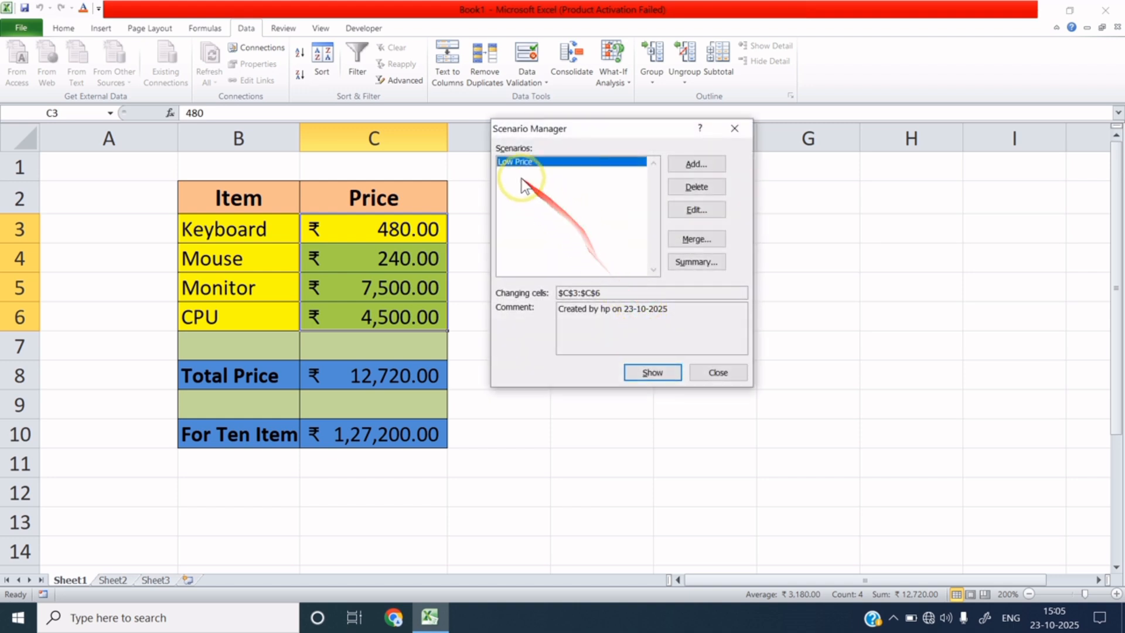
# Step: Add a High Price scenario on C3:C6 and confirm it to reach its values
pyautogui.click(693, 164)
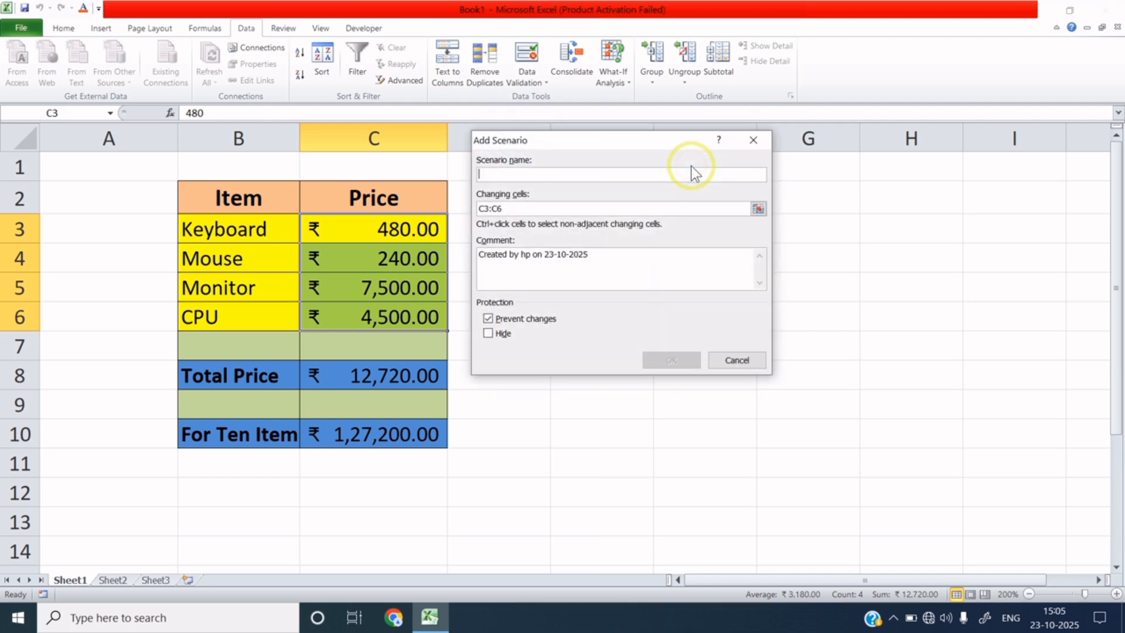
pyautogui.click(522, 175)
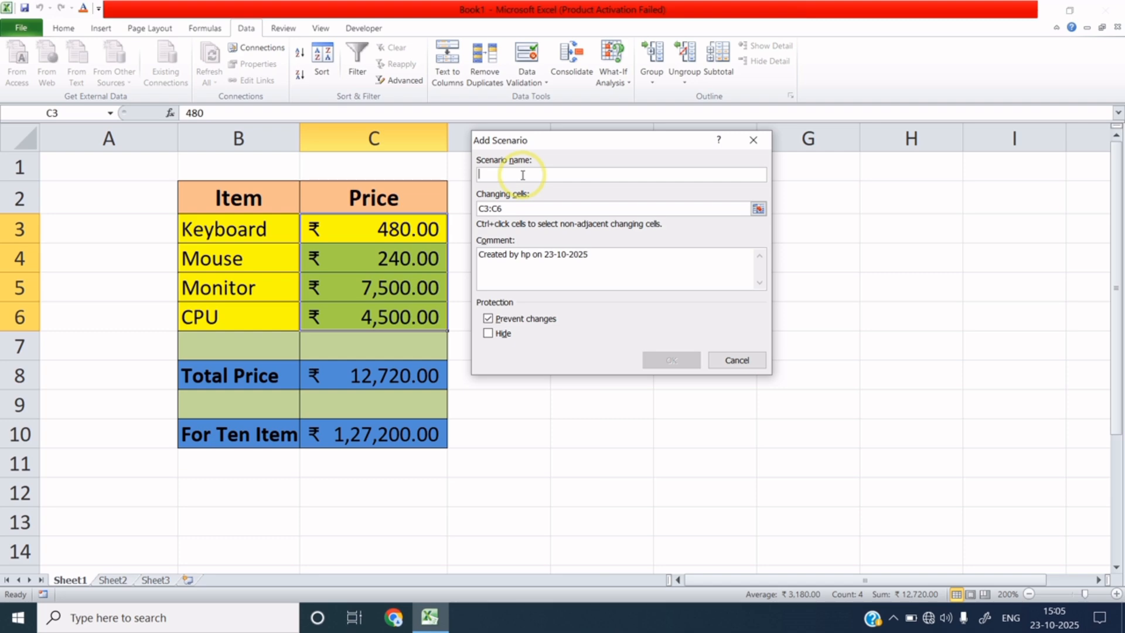
pyautogui.write('High Price')
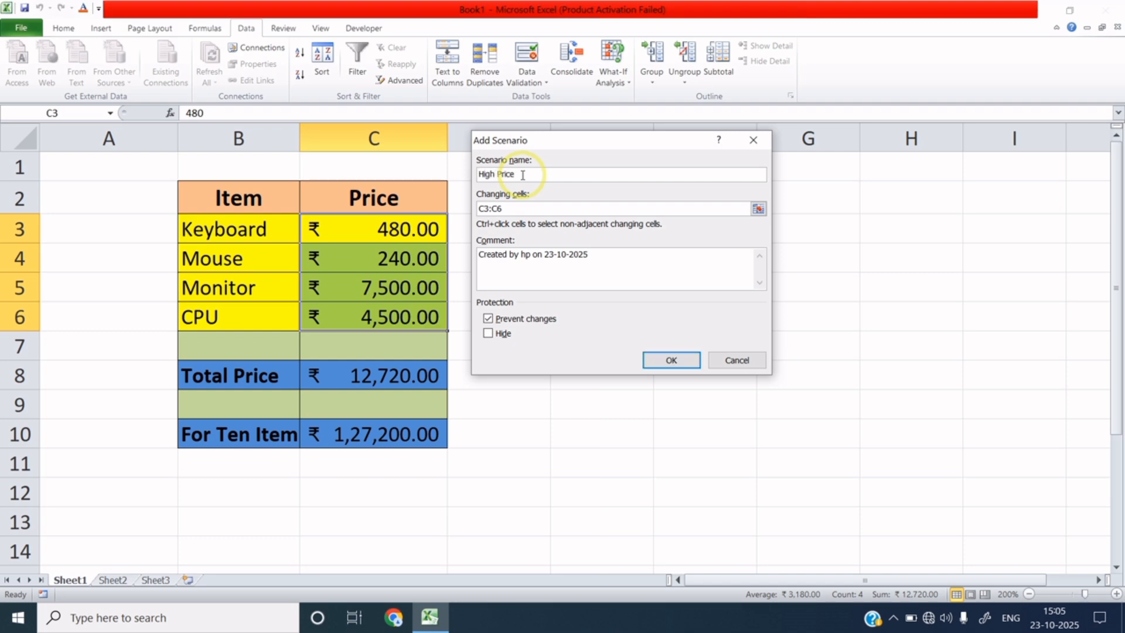
pyautogui.click(668, 359)
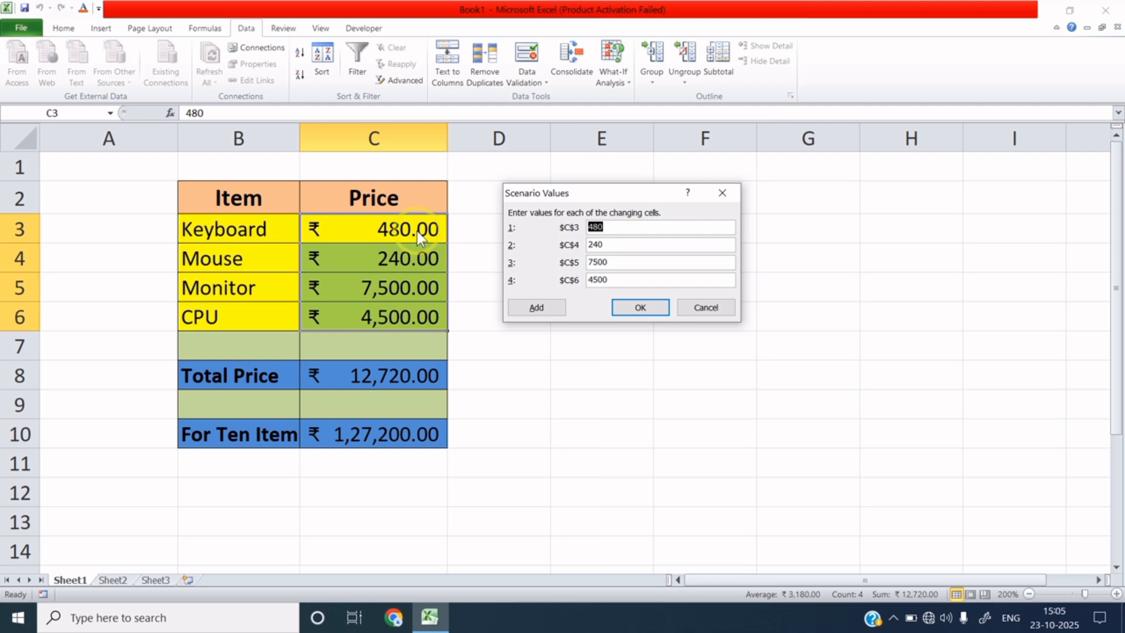
# Step: In the High Price values, set C3 to 600 and C5 to 9000
pyautogui.click(607, 224)
pyautogui.press('BackSpace')
pyautogui.press('BackSpace')
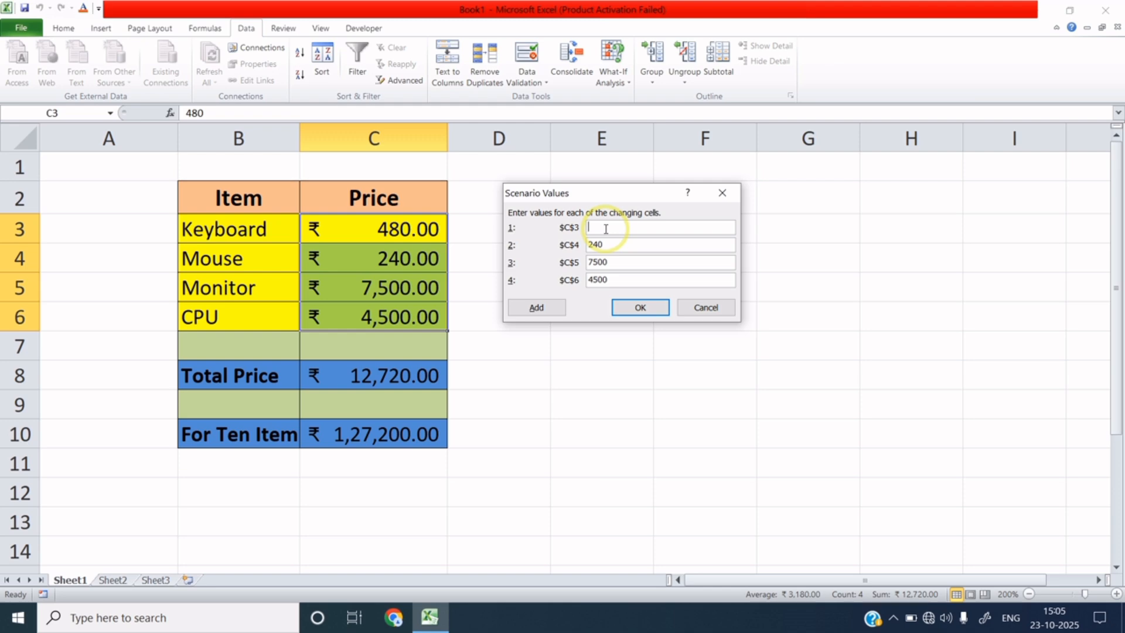
pyautogui.write('600')
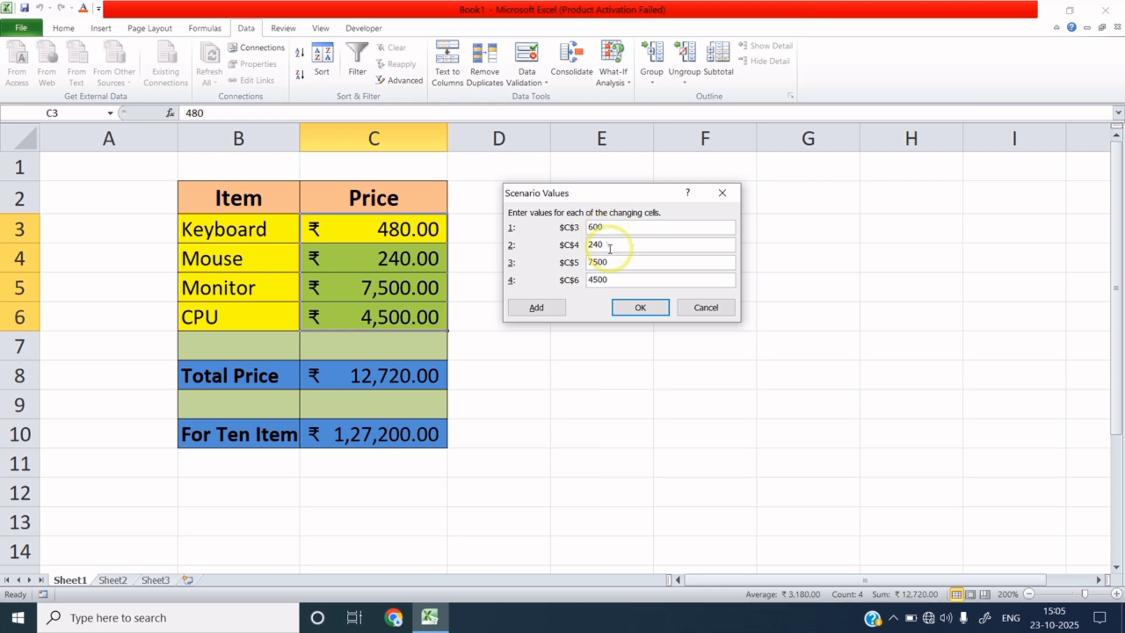
pyautogui.click(610, 246)
pyautogui.click(616, 259)
pyautogui.press('BackSpace')
pyautogui.press('BackSpace')
pyautogui.press('BackSpace')
pyautogui.press('BackSpace')
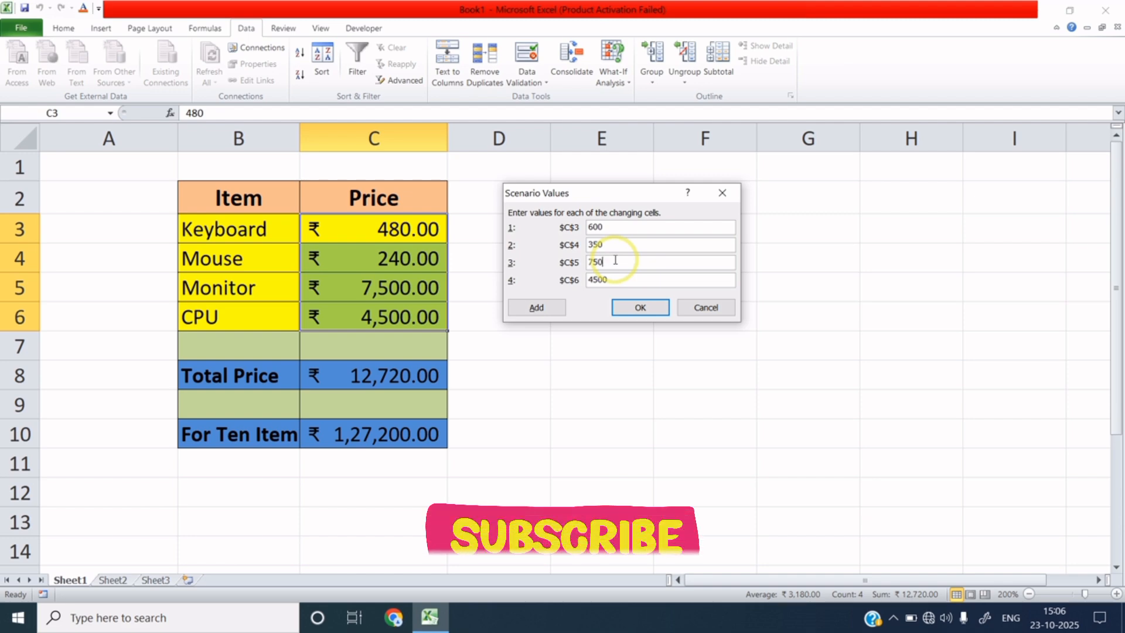
pyautogui.write('9000')
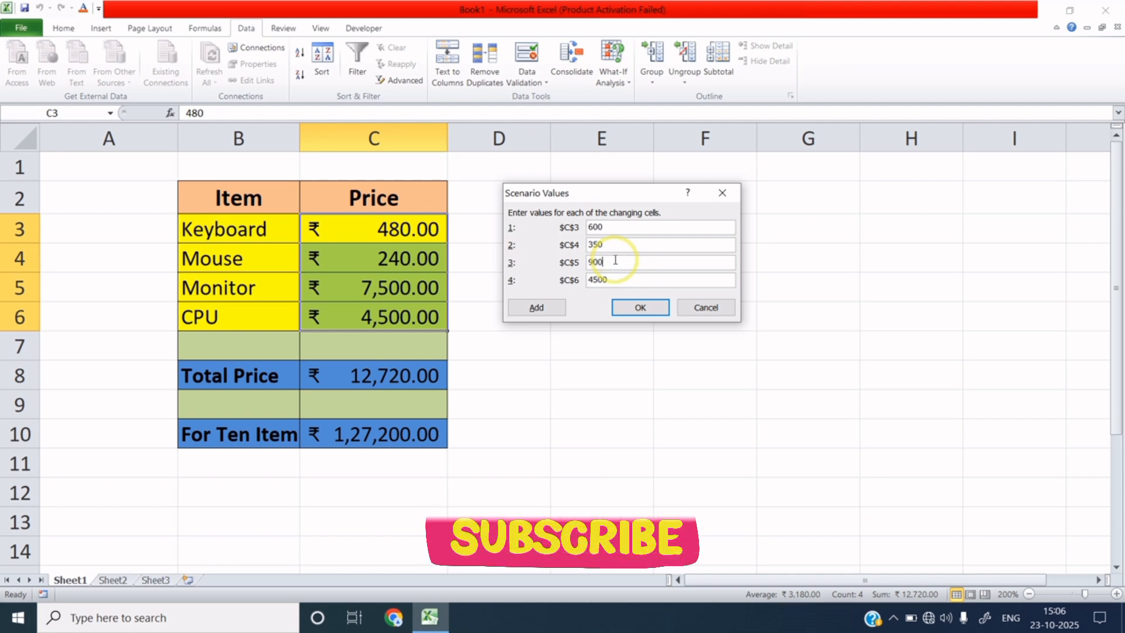
# Step: Change C6 to 5000, save the High Price scenario, and check both scenarios in the list
pyautogui.click(614, 278)
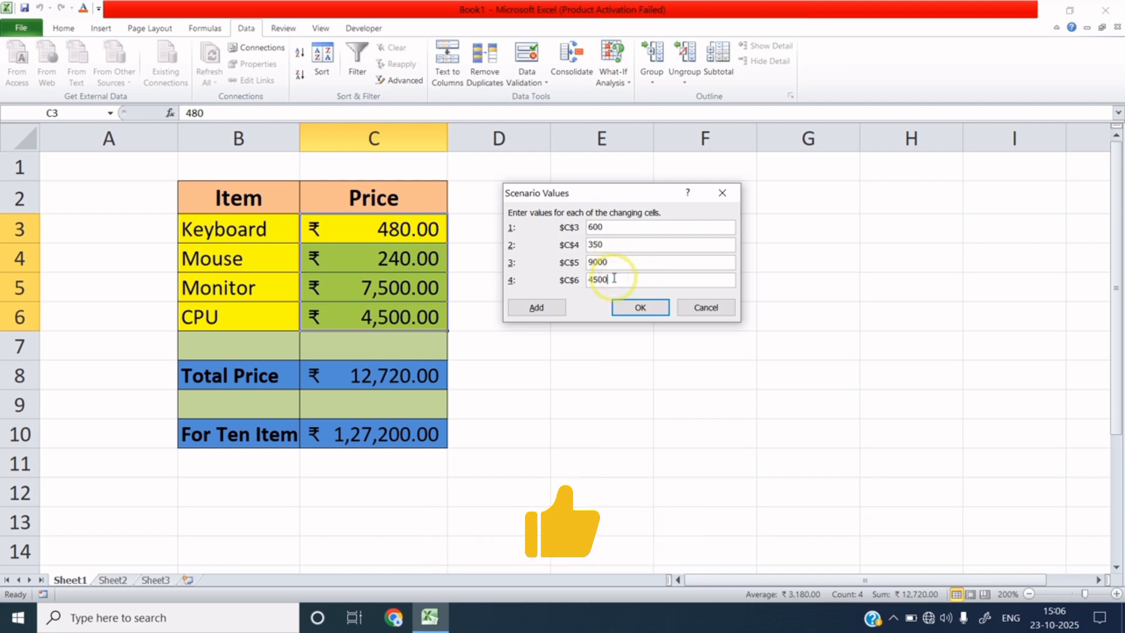
pyautogui.press('BackSpace')
pyautogui.press('BackSpace')
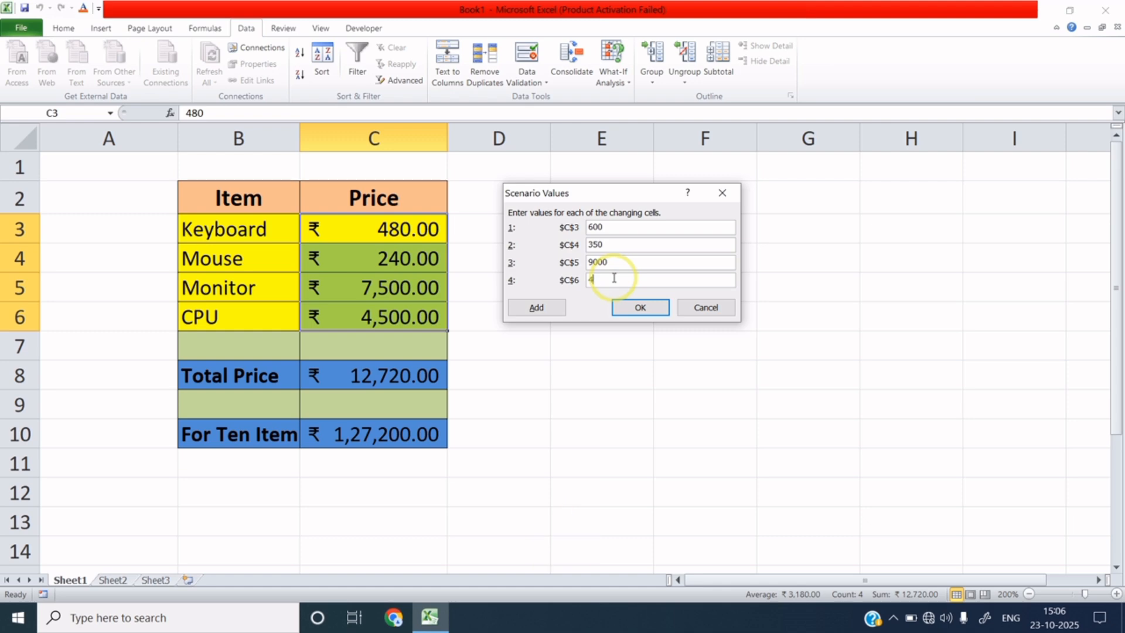
pyautogui.press('BackSpace')
pyautogui.press('BackSpace')
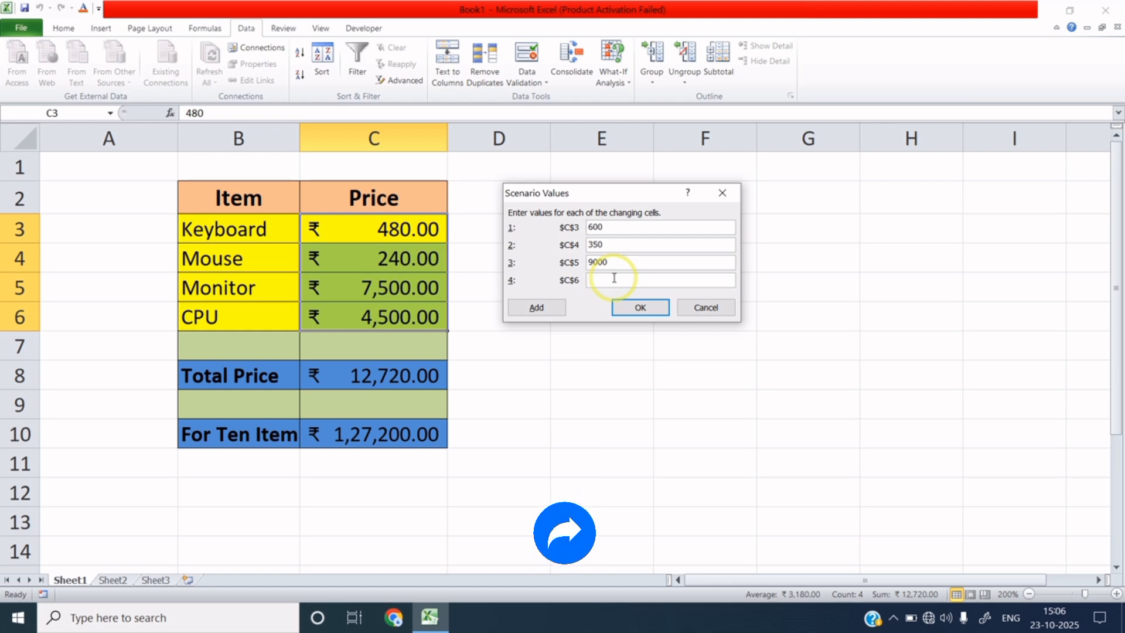
pyautogui.write('5000')
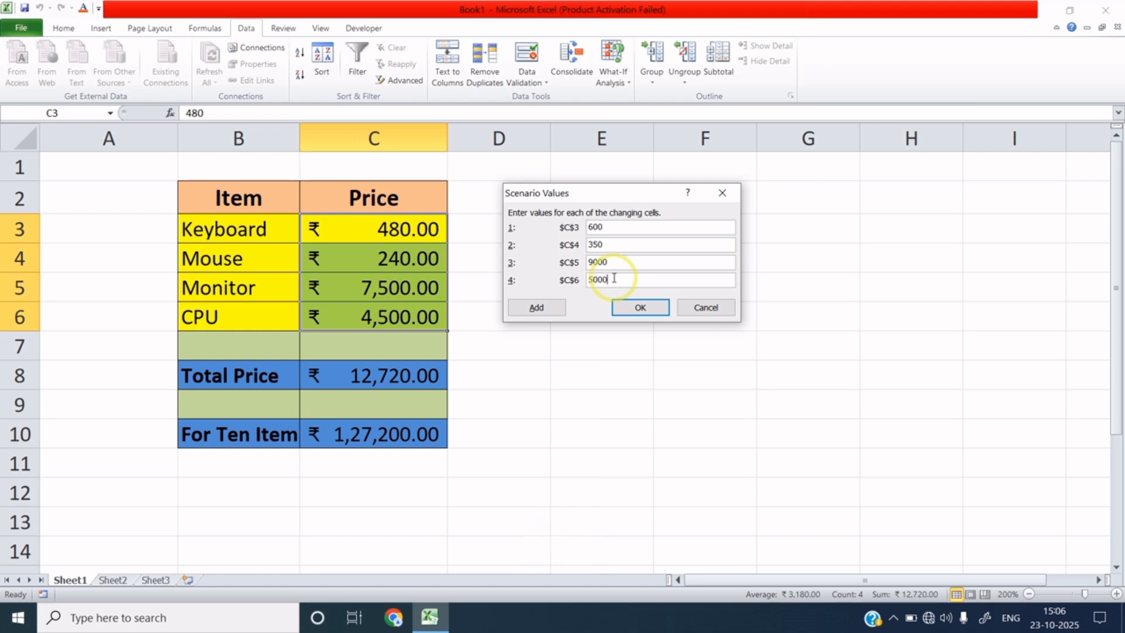
pyautogui.moveTo(592, 295); pyautogui.dragTo(601, 229)
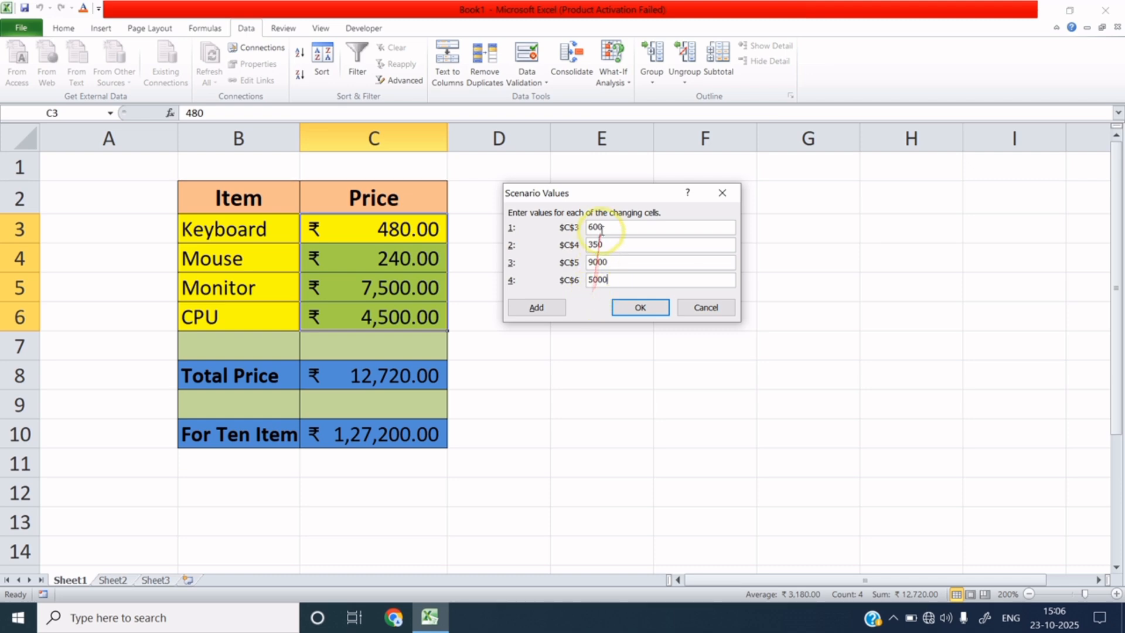
pyautogui.click(642, 303)
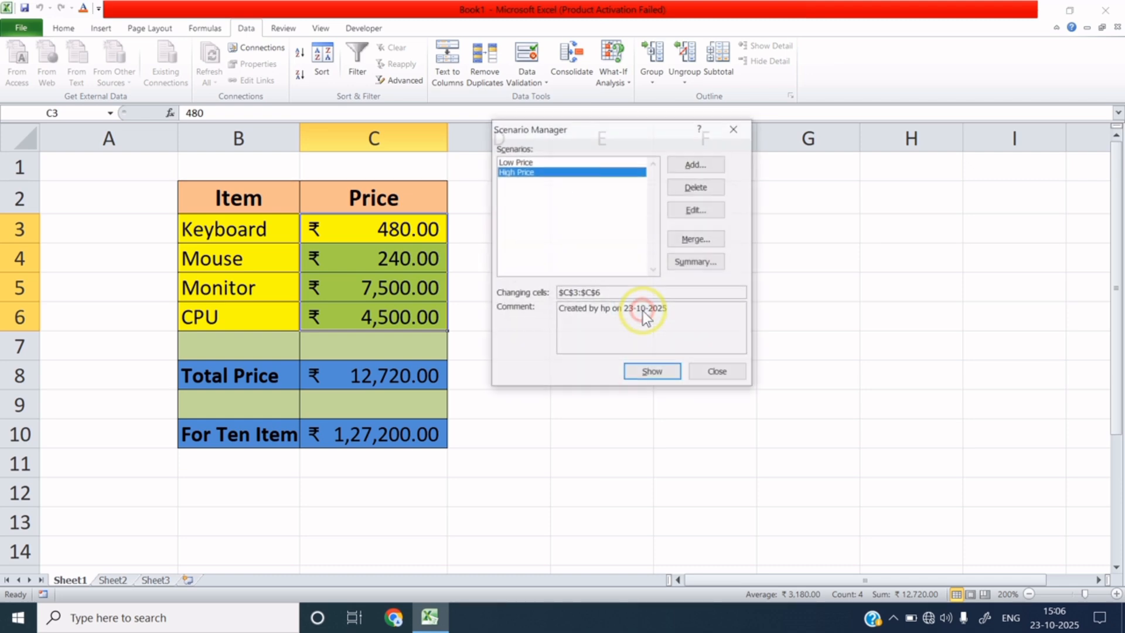
pyautogui.click(553, 162)
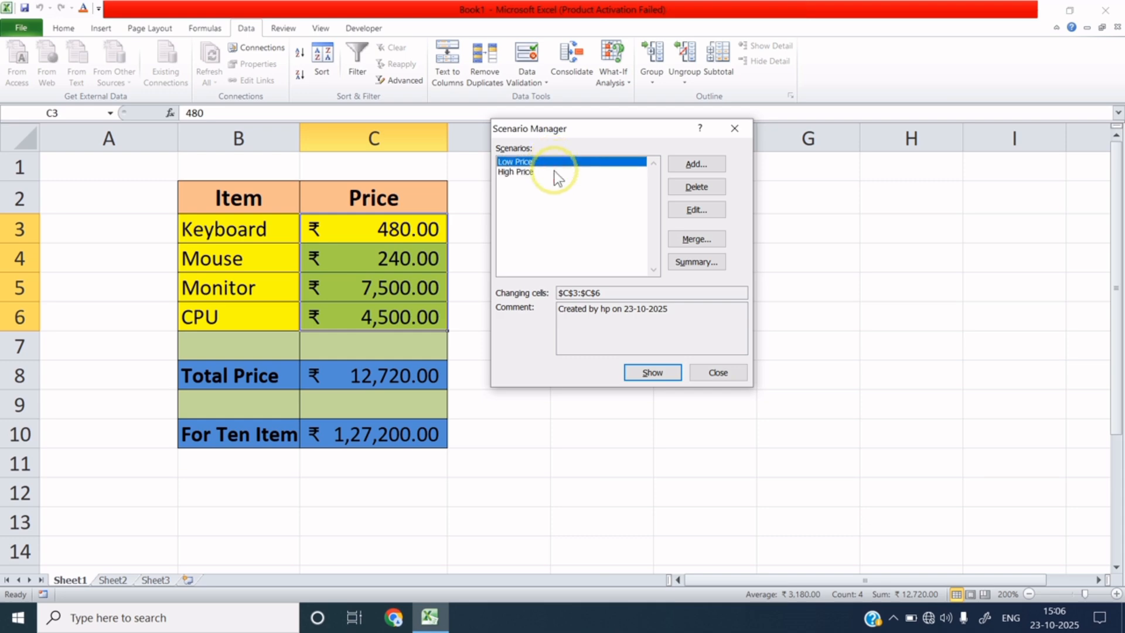
pyautogui.click(553, 172)
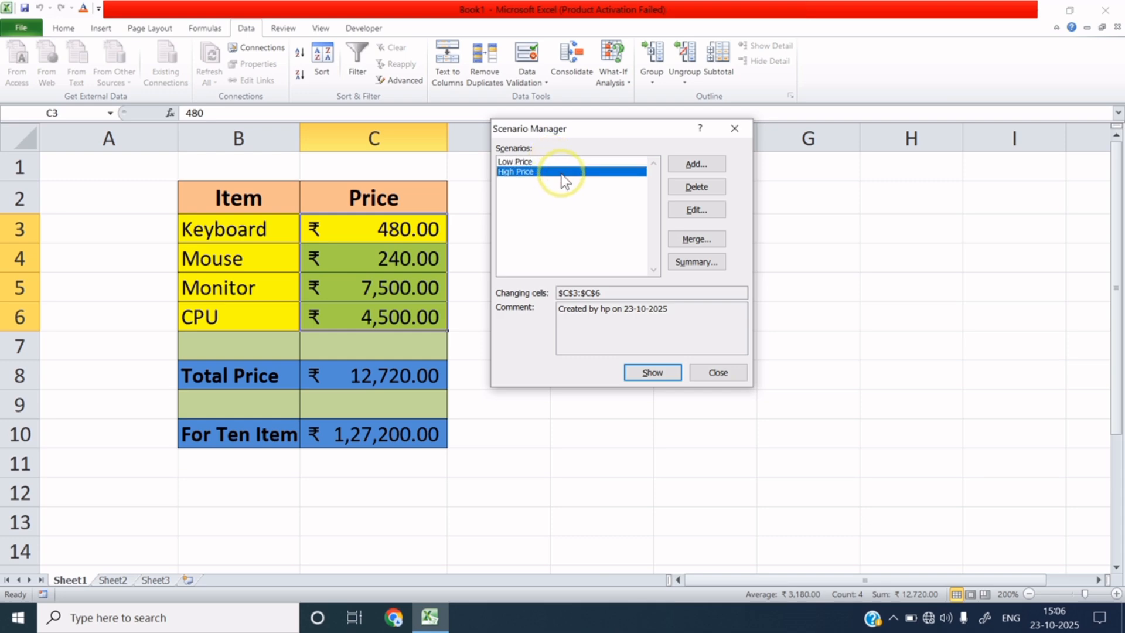
# Step: Generate a Scenario summary report using total price C8 as the result cell
pyautogui.click(692, 263)
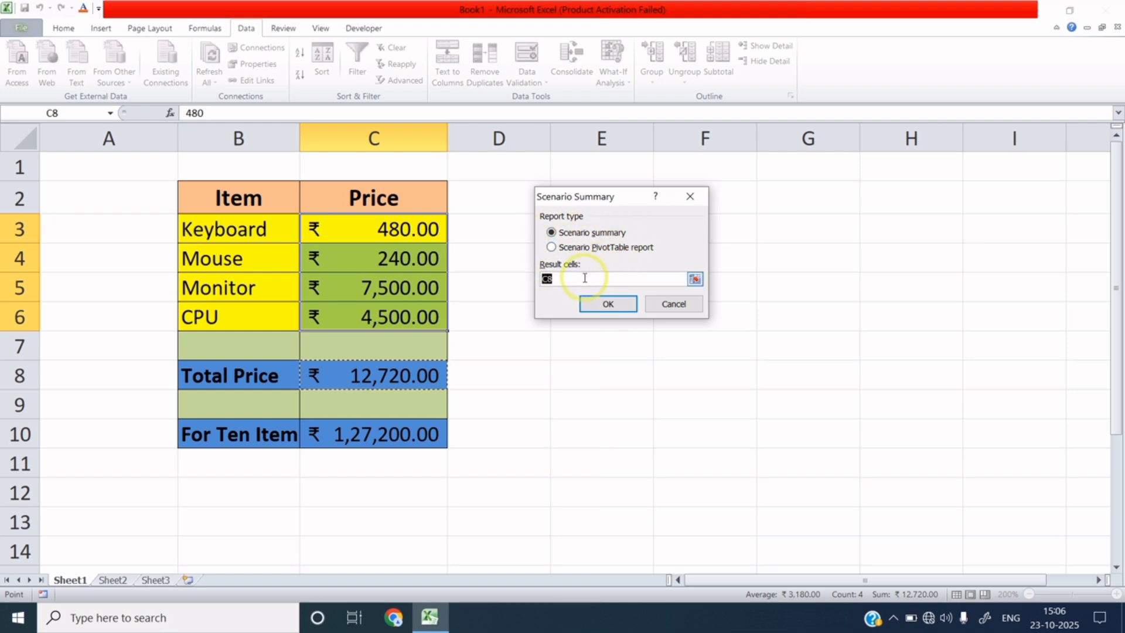
pyautogui.click(408, 375)
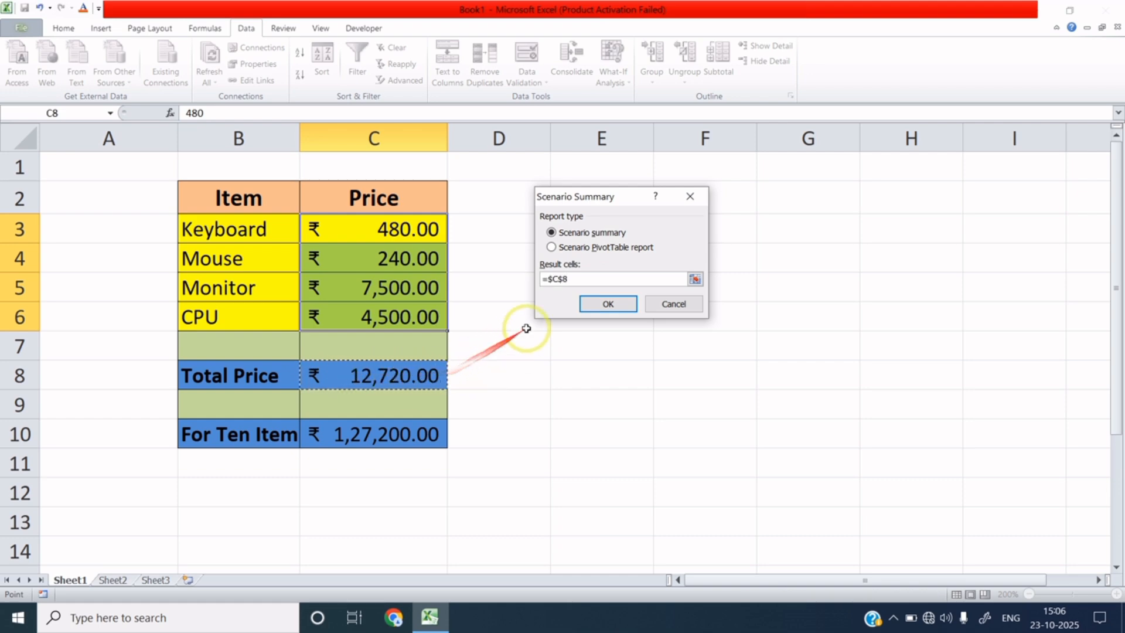
pyautogui.click(617, 303)
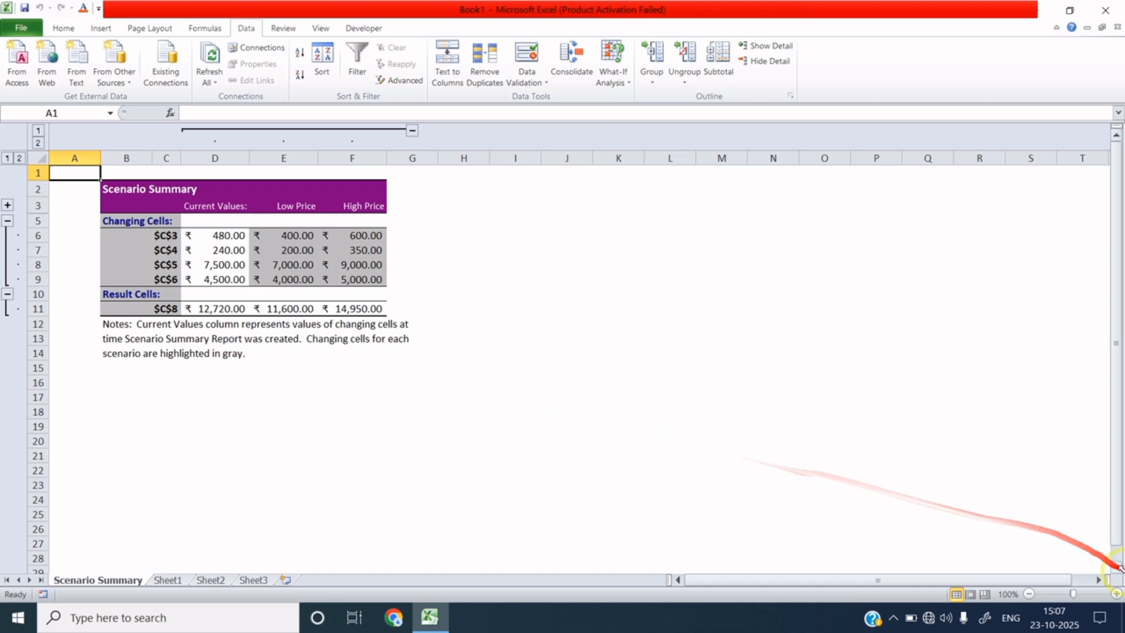
# Step: Zoom into the summary sheet and pad the Scenario Summary title in B2 with leading spaces
pyautogui.click(1116, 594)
pyautogui.click(1117, 593)
pyautogui.click(1116, 593)
pyautogui.click(1117, 593)
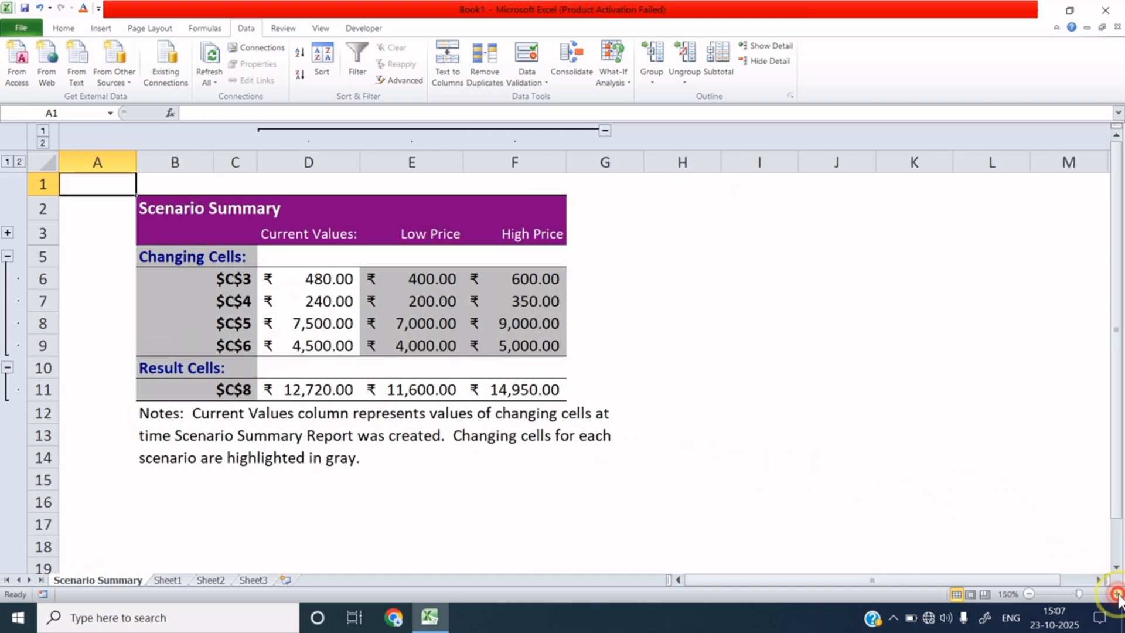
pyautogui.click(1116, 594)
pyautogui.click(1116, 594)
pyautogui.click(1117, 593)
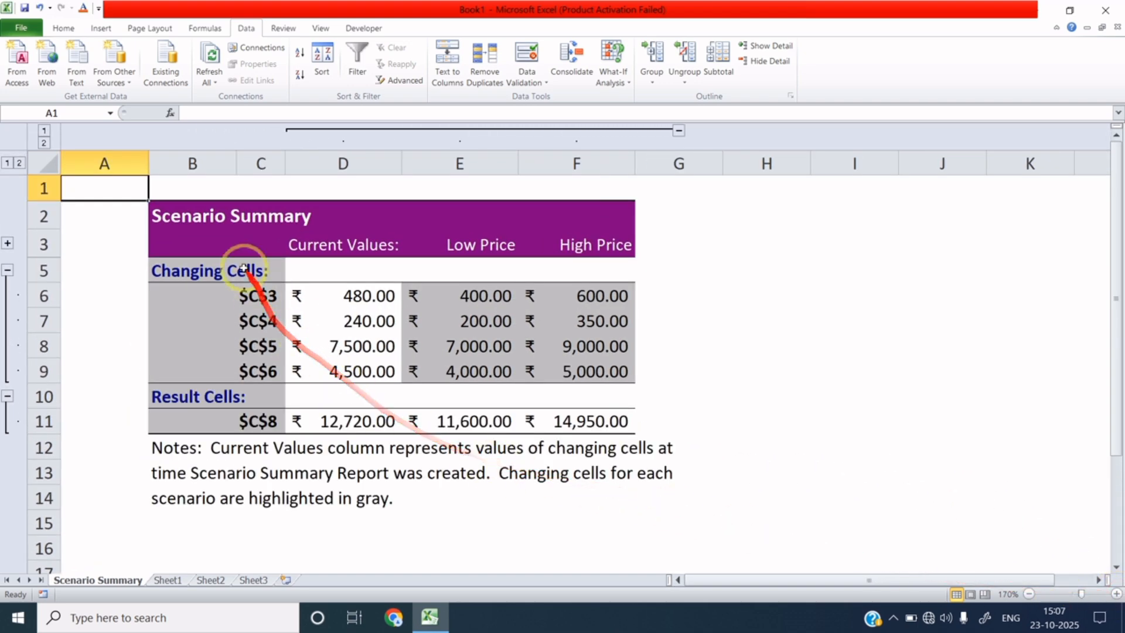
pyautogui.click(154, 216)
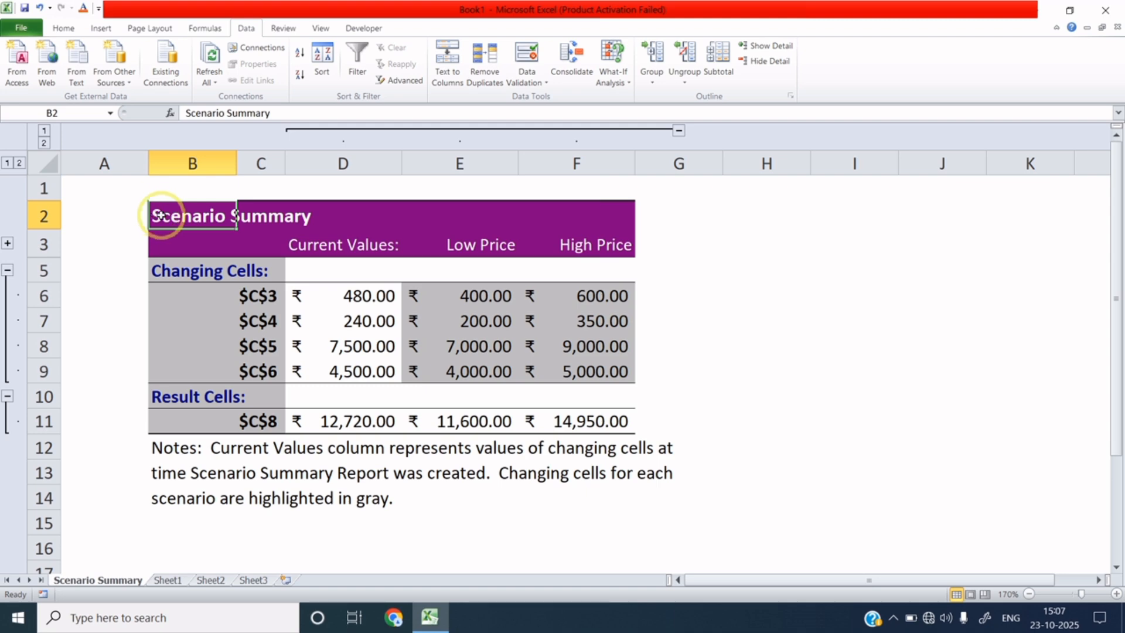
pyautogui.doubleClick(154, 216)
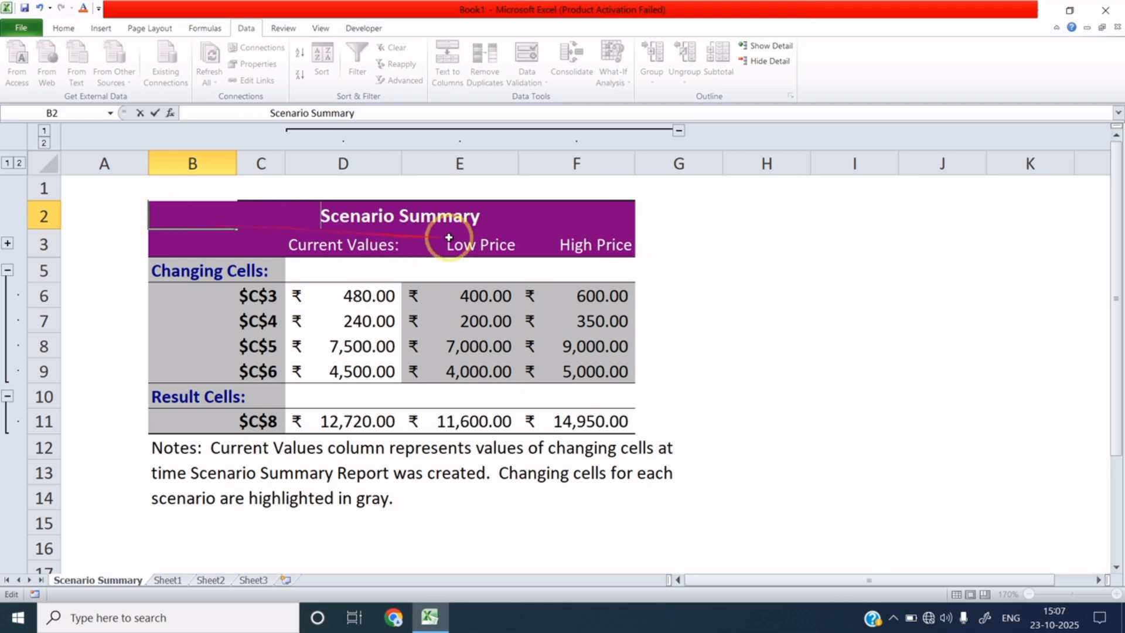
pyautogui.click(688, 296)
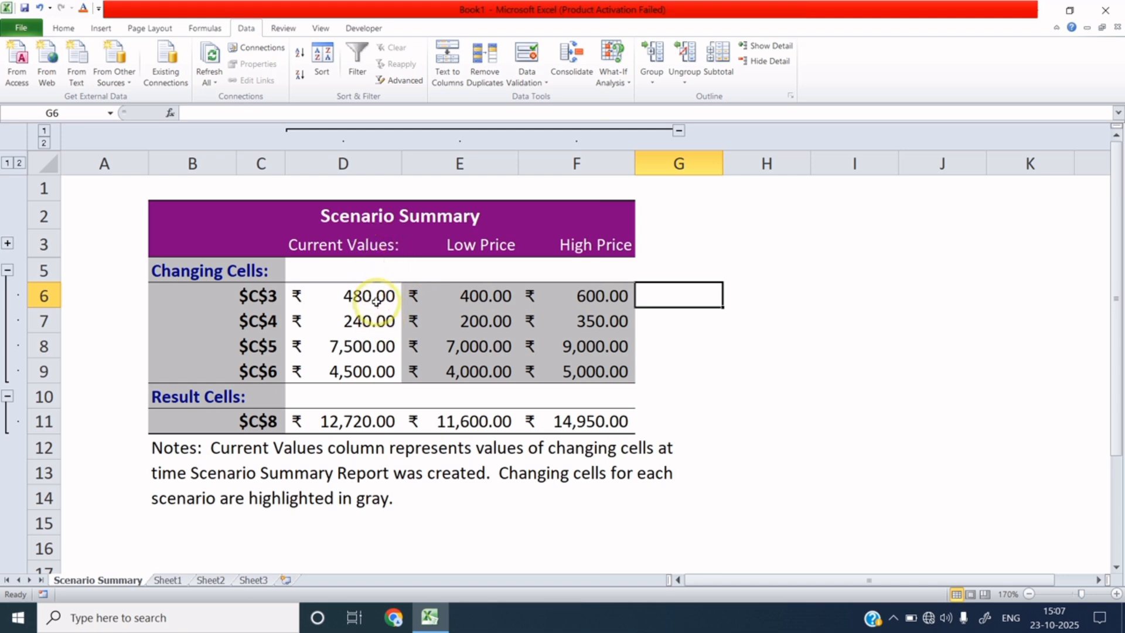
pyautogui.moveTo(377, 295); pyautogui.dragTo(382, 369)
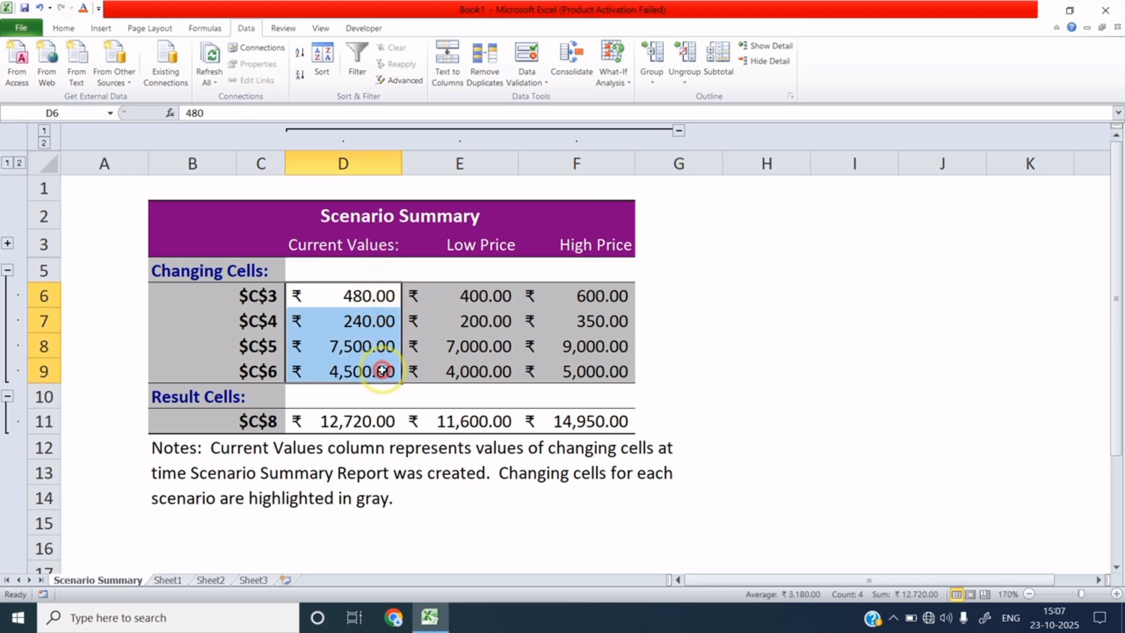
pyautogui.click(370, 326)
pyautogui.click(363, 345)
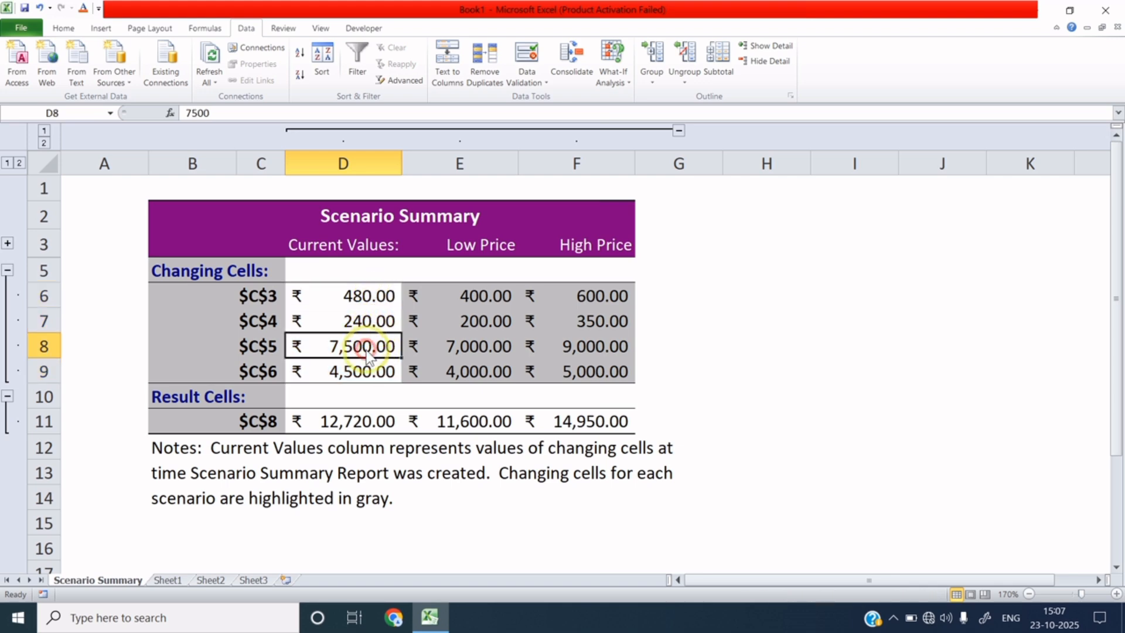
pyautogui.click(354, 369)
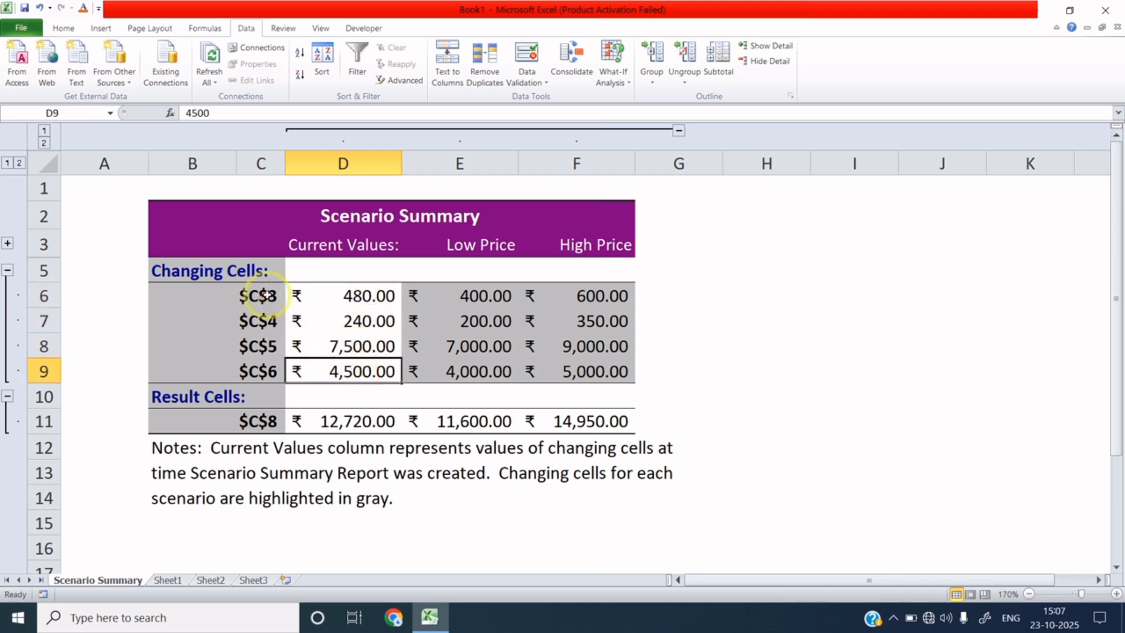
pyautogui.click(262, 295)
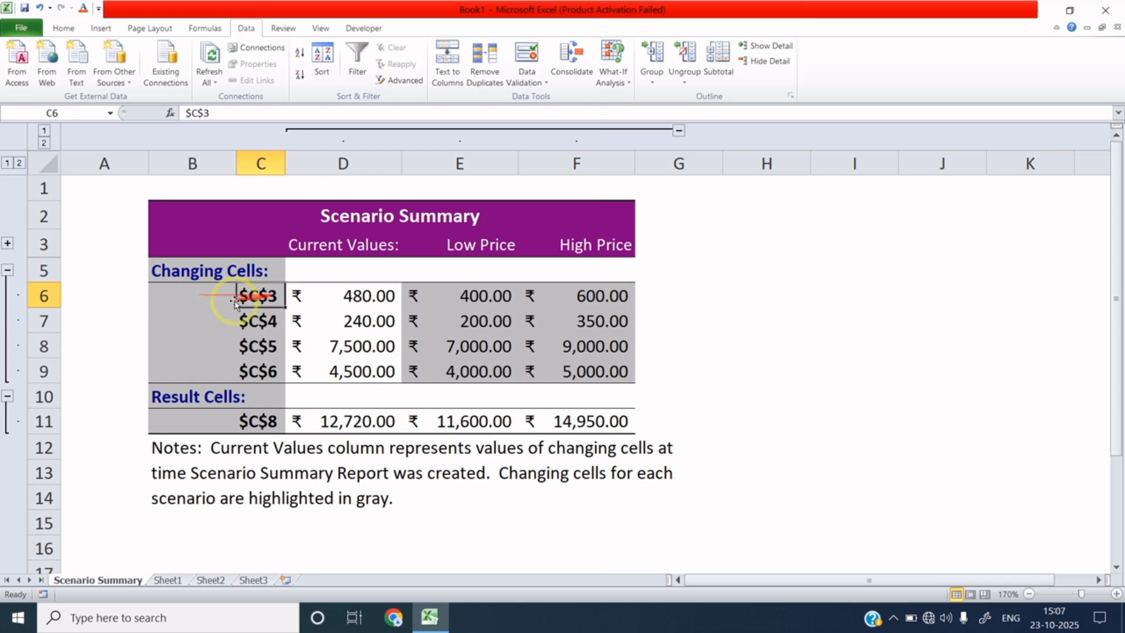
# Step: Relabel $C$3 as Keyboard and $C$4 as Mouse, widening column C to fit
pyautogui.doubleClick(274, 299)
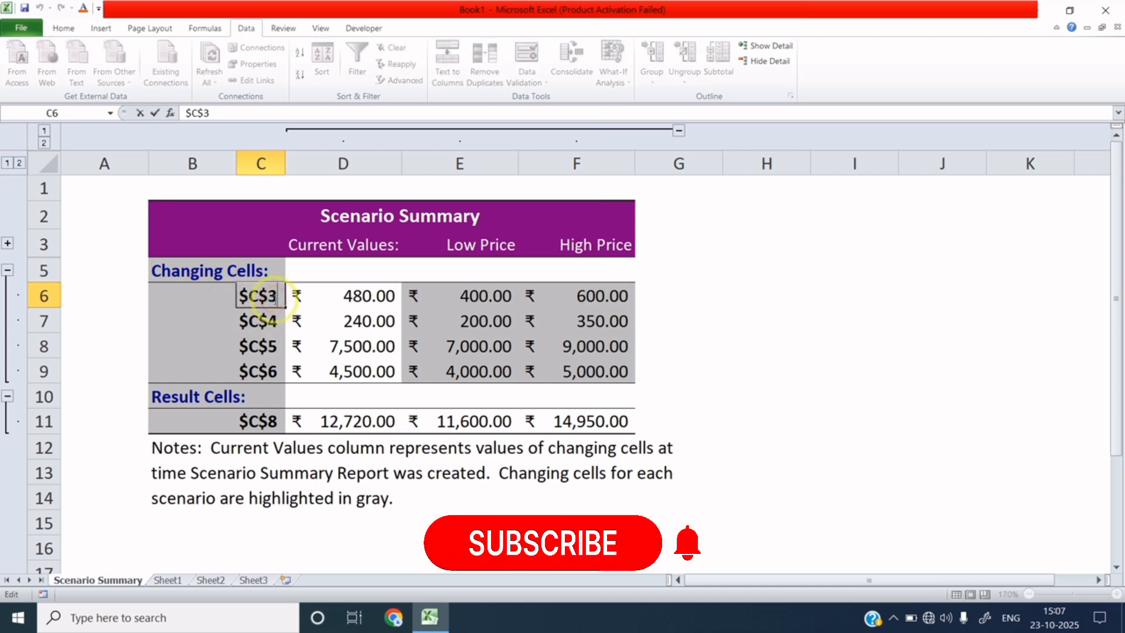
pyautogui.press('BackSpace')
pyautogui.press('BackSpace')
pyautogui.press('BackSpace')
pyautogui.press('BackSpace')
pyautogui.press('BackSpace')
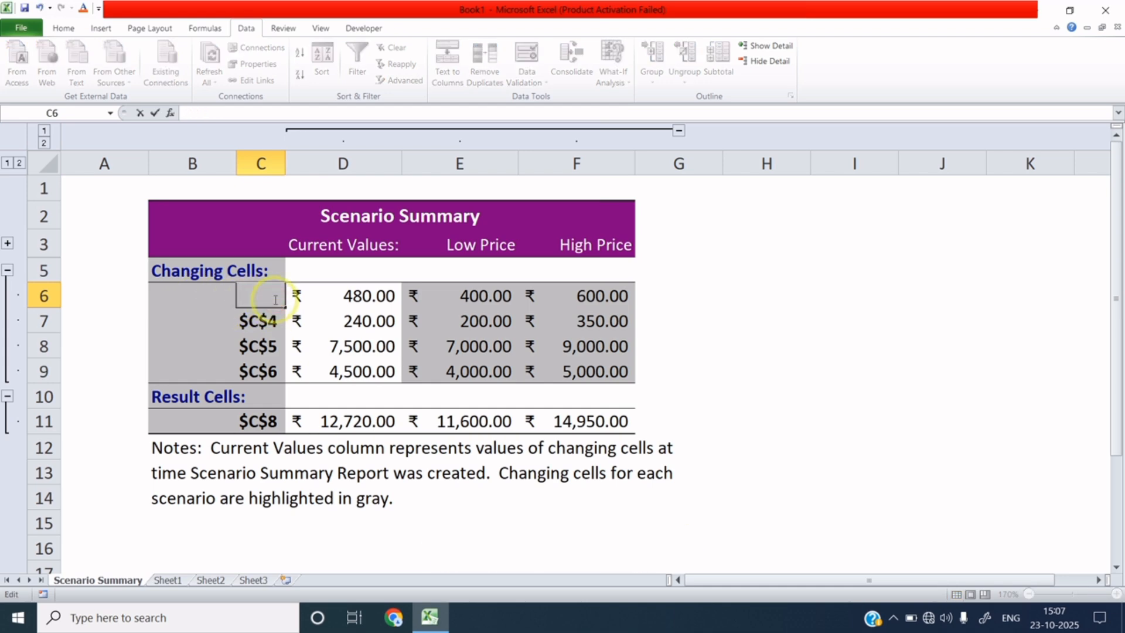
pyautogui.write('Ke')
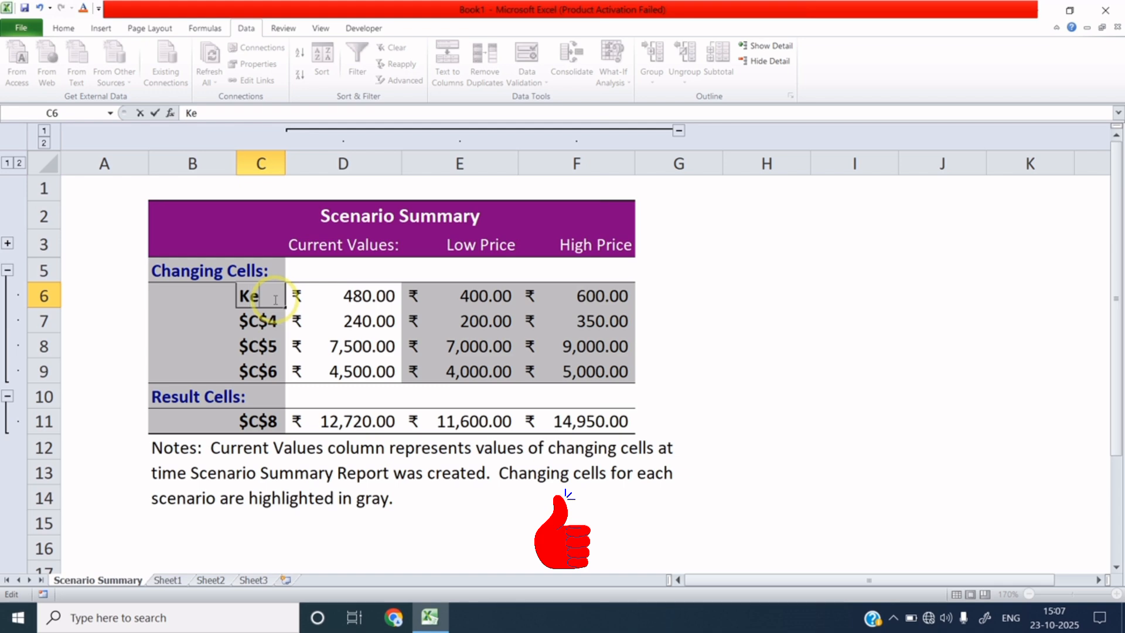
pyautogui.write('yboard')
pyautogui.moveTo(285, 163); pyautogui.dragTo(334, 163)
pyautogui.click(294, 319)
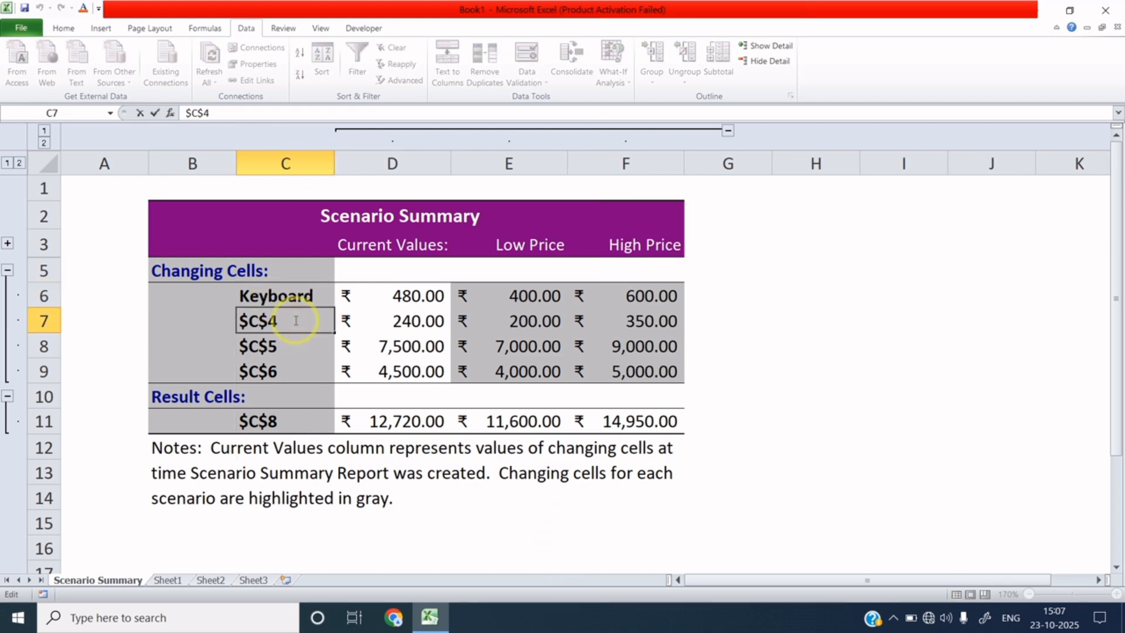
pyautogui.press('BackSpace')
pyautogui.press('BackSpace')
pyautogui.press('BackSpace')
pyautogui.write('Mouse')
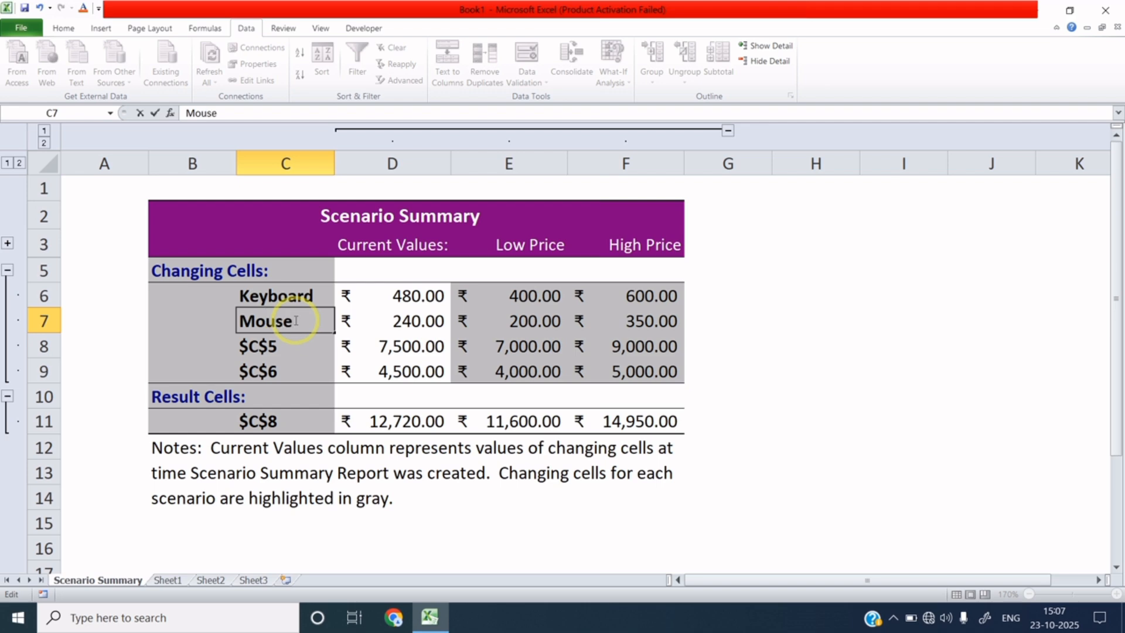
# Step: Relabel $C$5 as Monitor and $C$6 as CPU
pyautogui.click(293, 345)
pyautogui.doubleClick(293, 346)
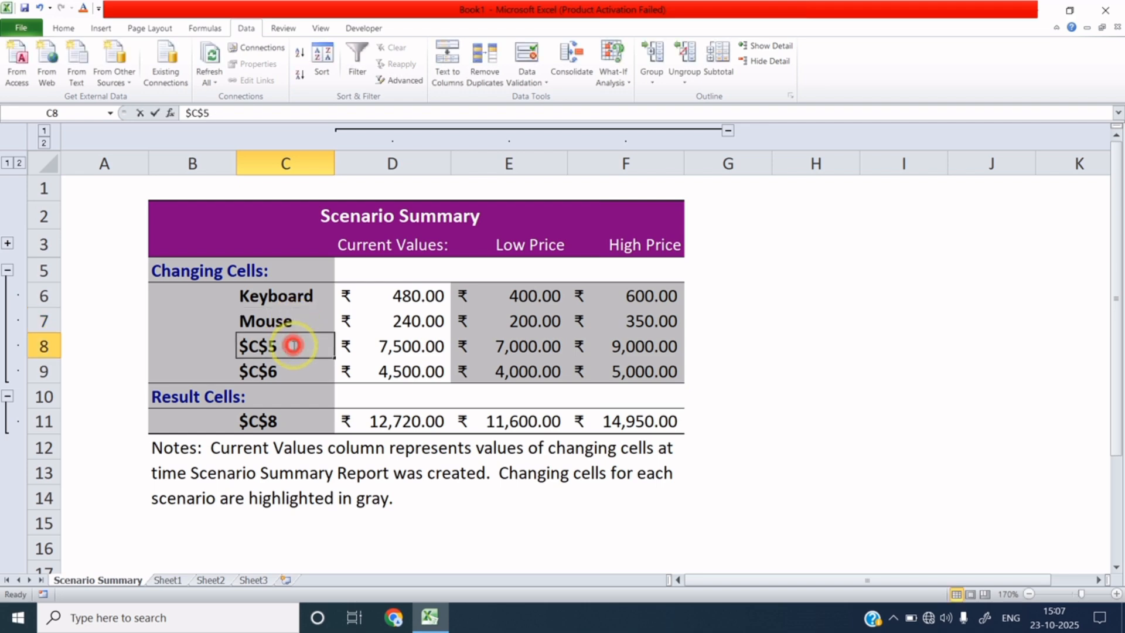
pyautogui.press('BackSpace')
pyautogui.press('BackSpace')
pyautogui.press('BackSpace')
pyautogui.press('BackSpace')
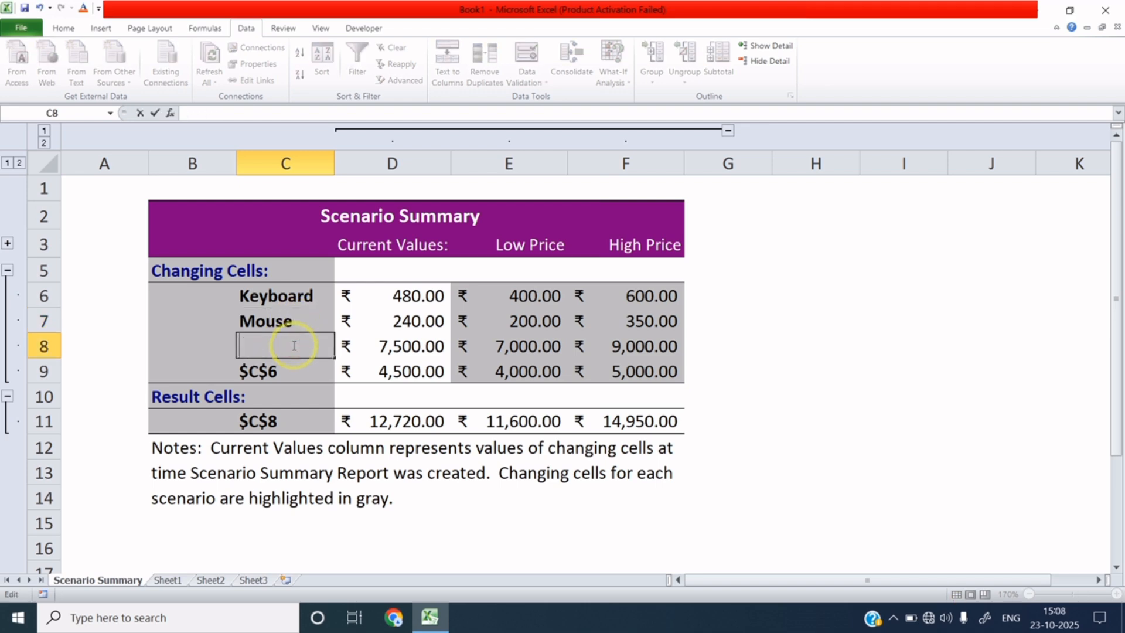
pyautogui.write('Monitor')
pyautogui.doubleClick(289, 372)
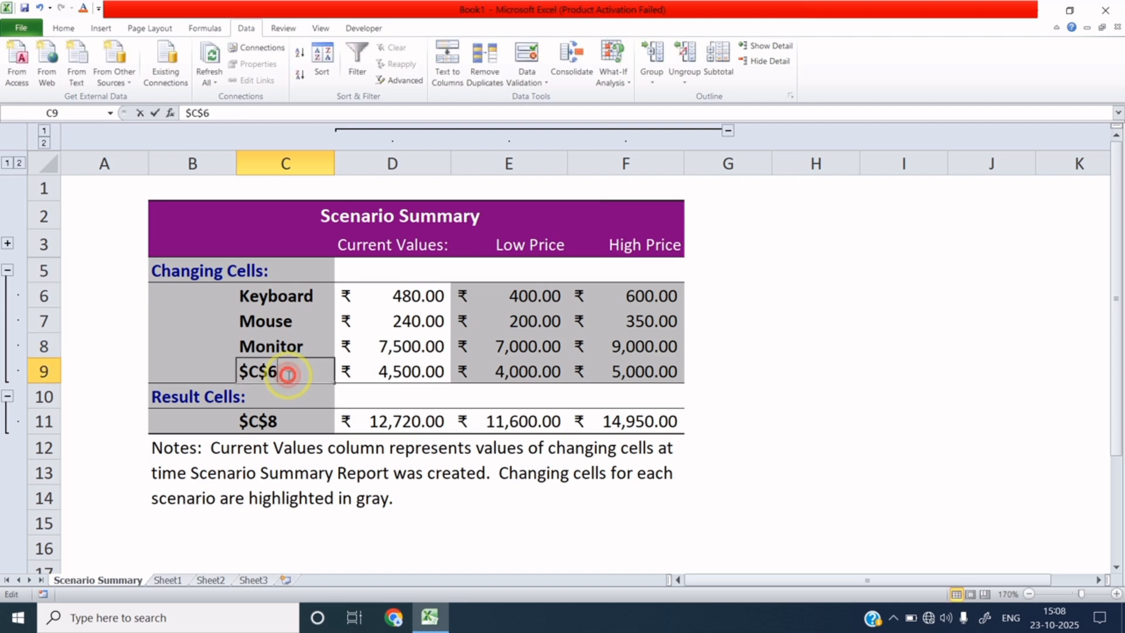
pyautogui.press('BackSpace')
pyautogui.press('BackSpace')
pyautogui.press('BackSpace')
pyautogui.press('BackSpace')
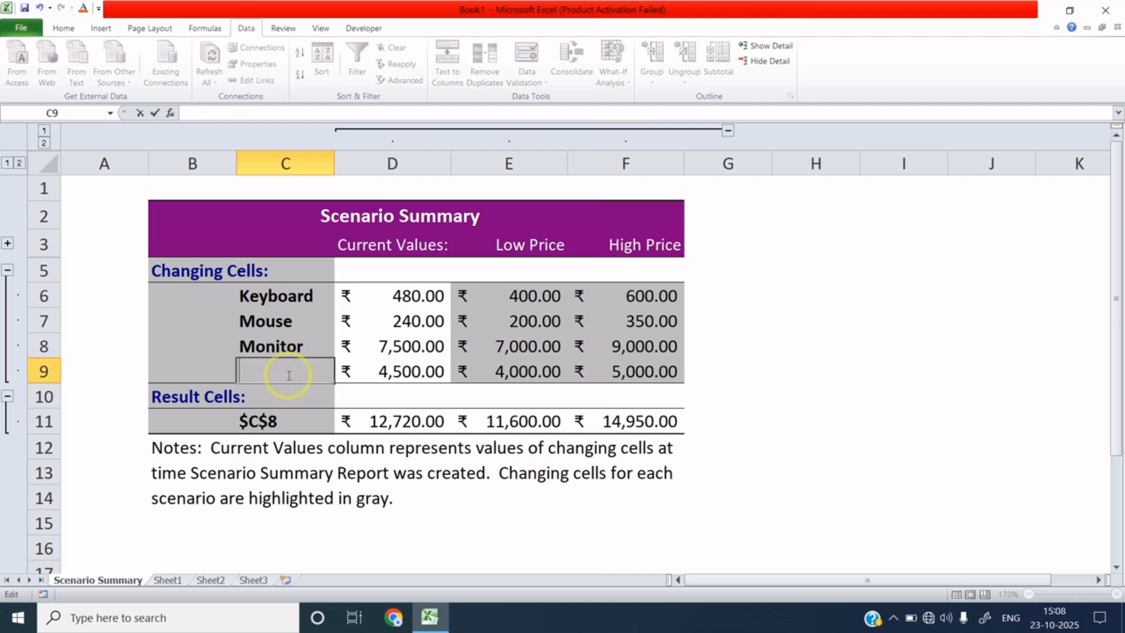
pyautogui.write('CPU')
pyautogui.press('Return')
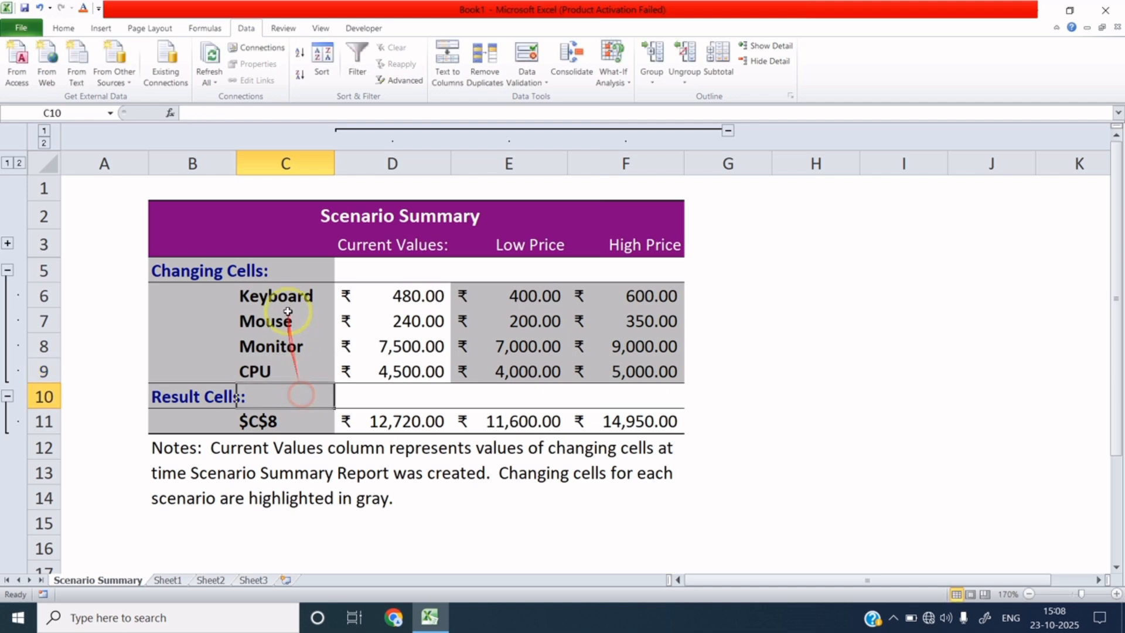
pyautogui.click(290, 294)
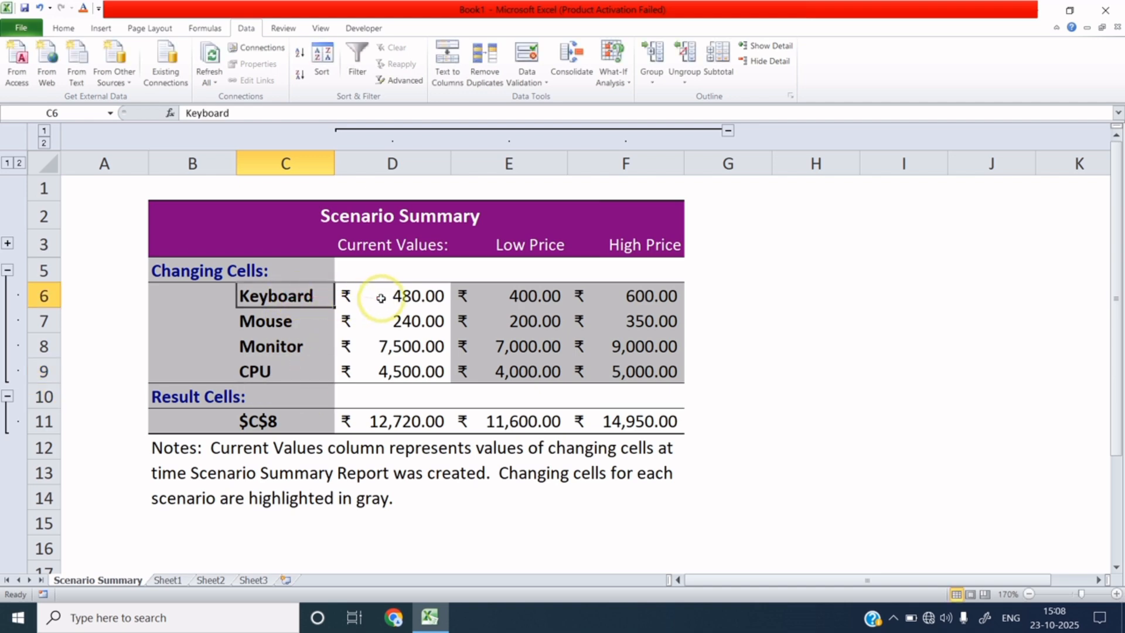
pyautogui.click(424, 297)
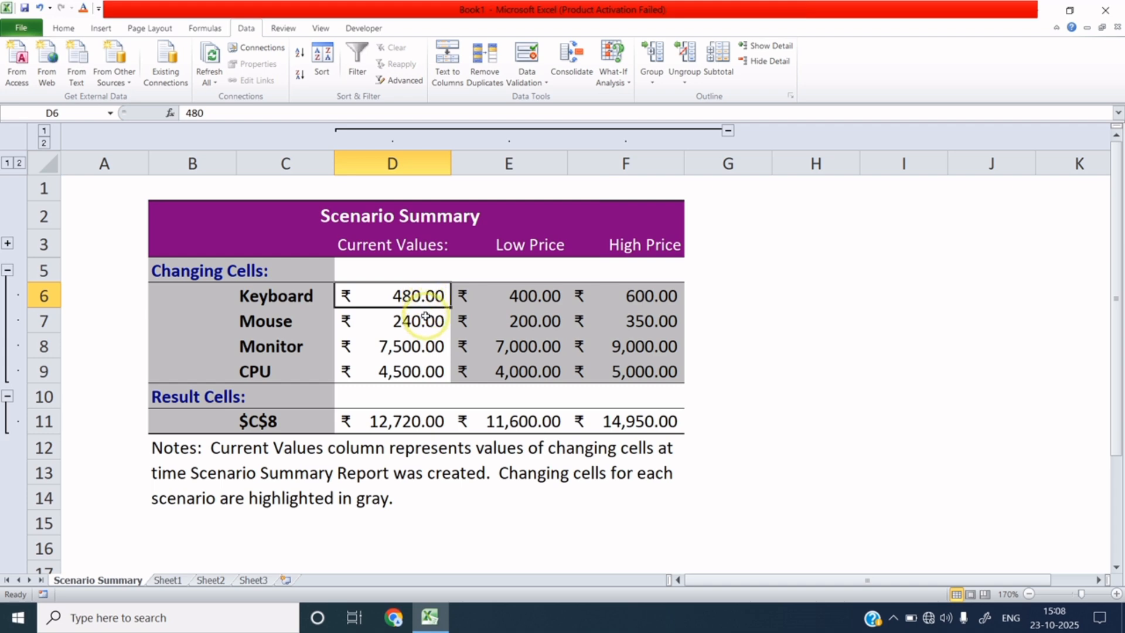
pyautogui.click(532, 297)
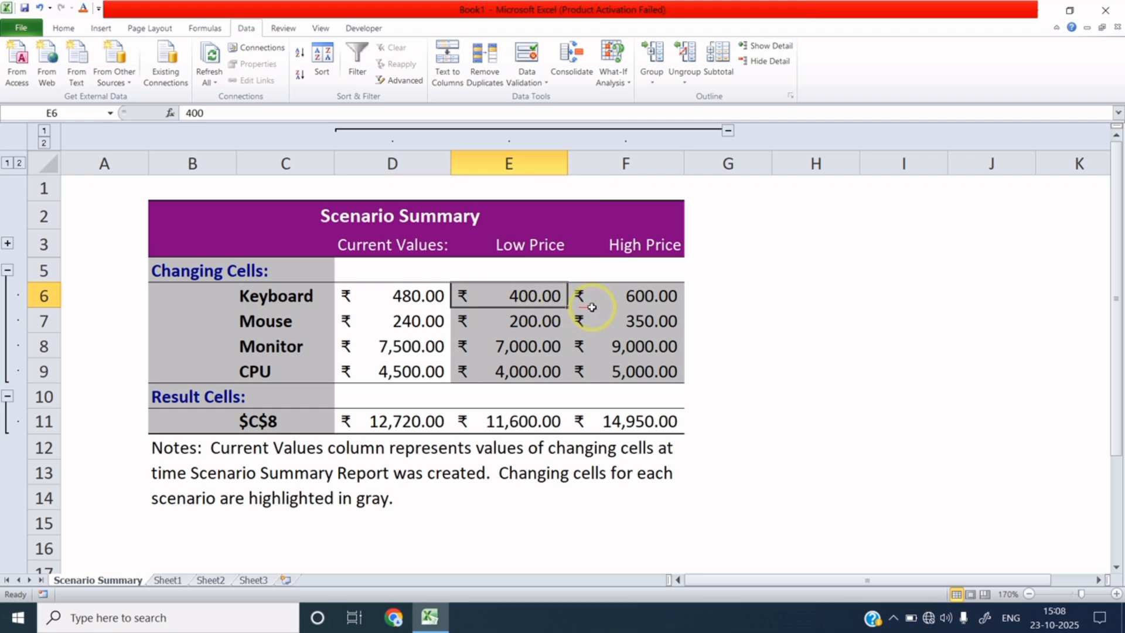
pyautogui.click(637, 296)
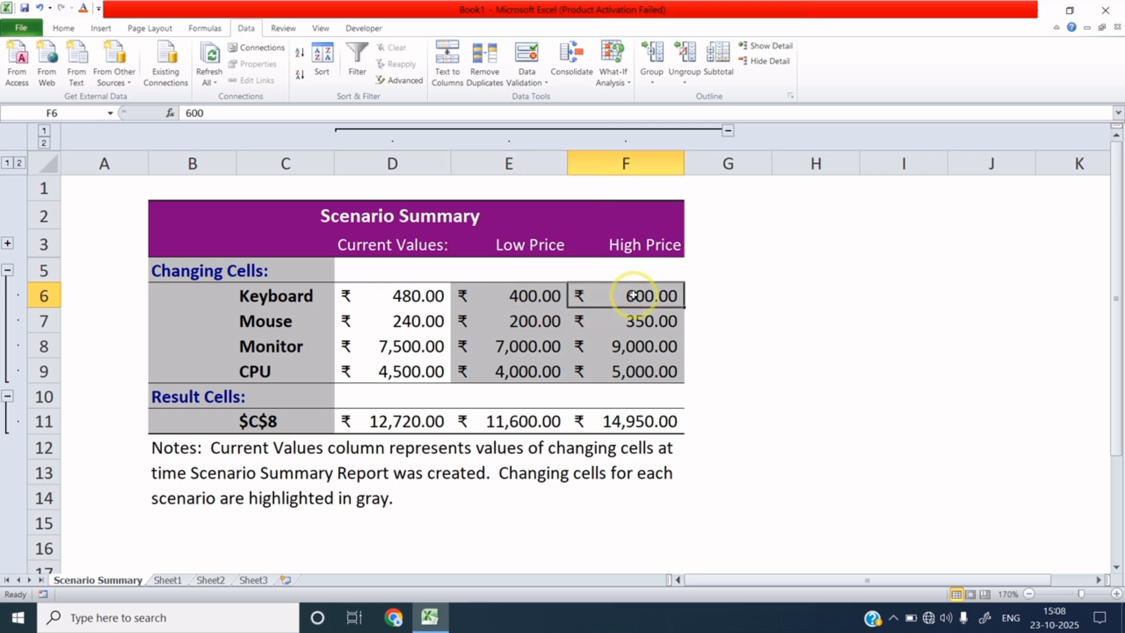
pyautogui.moveTo(420, 293); pyautogui.dragTo(432, 366)
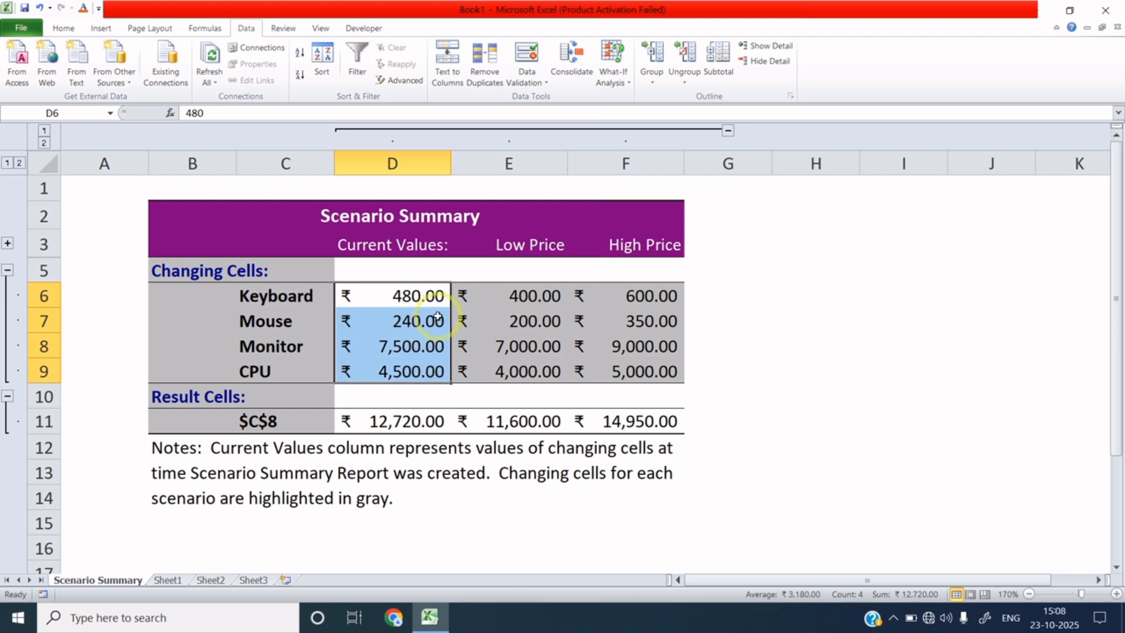
pyautogui.click(535, 295)
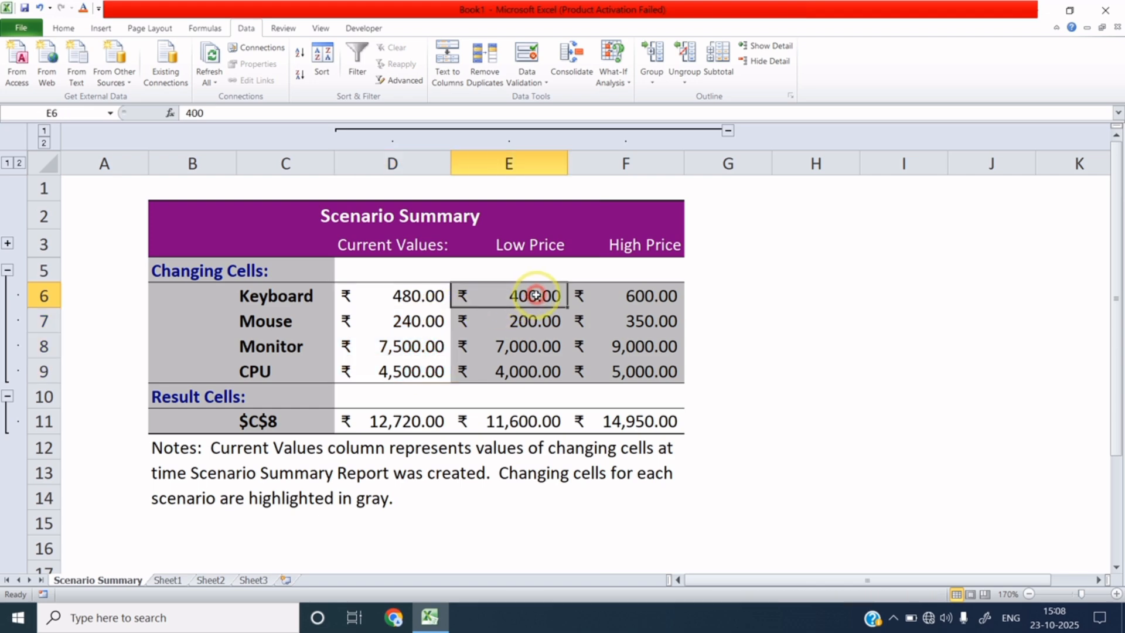
pyautogui.click(668, 296)
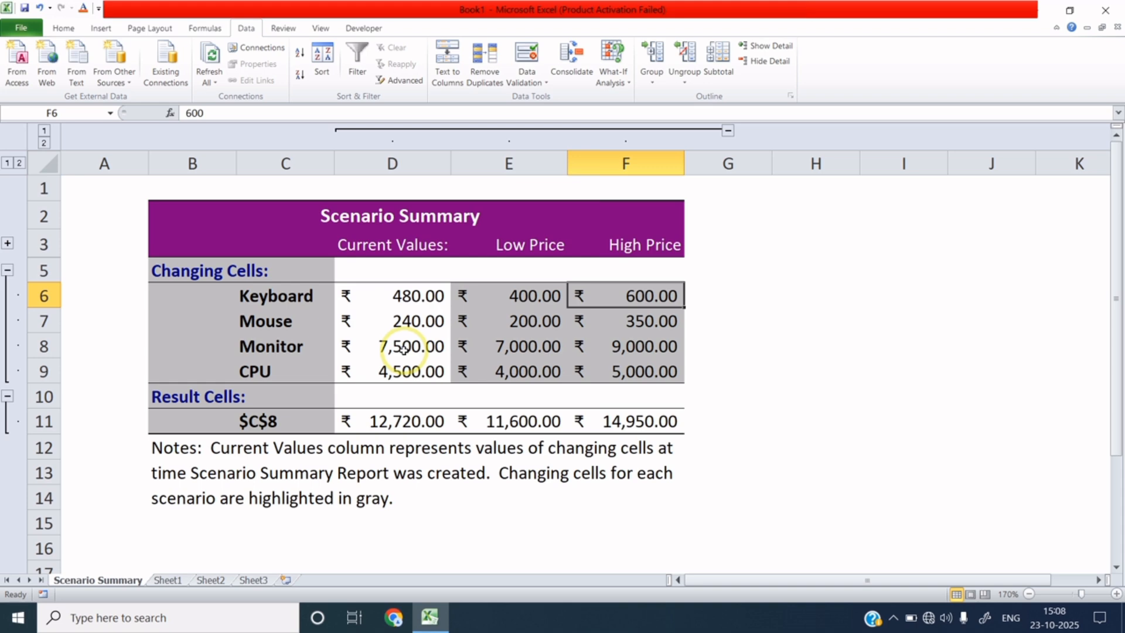
pyautogui.click(494, 318)
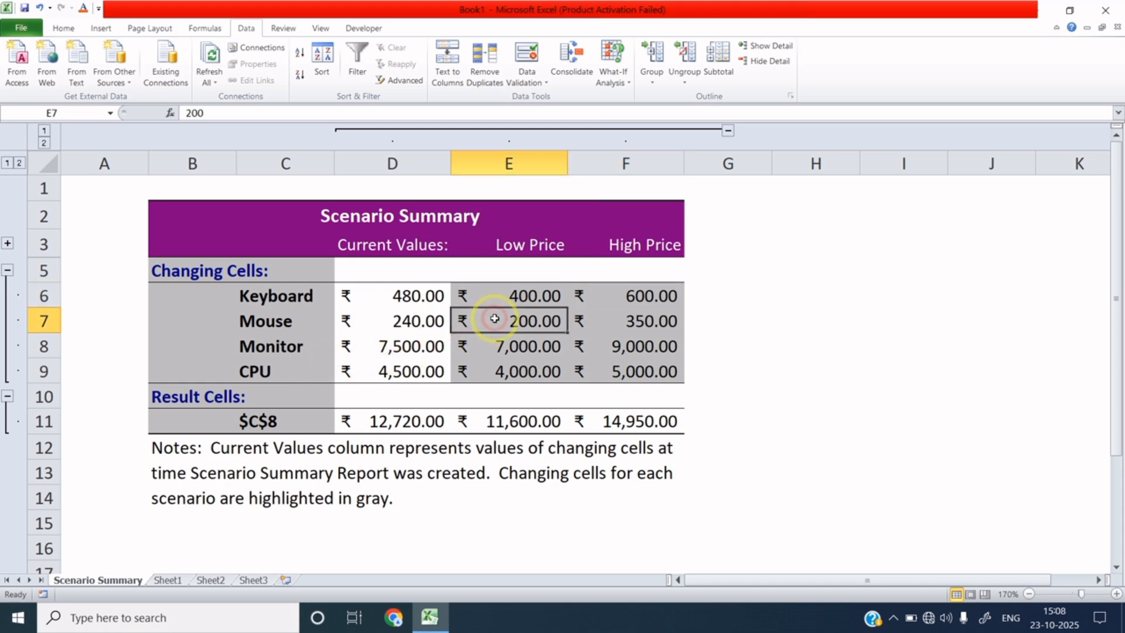